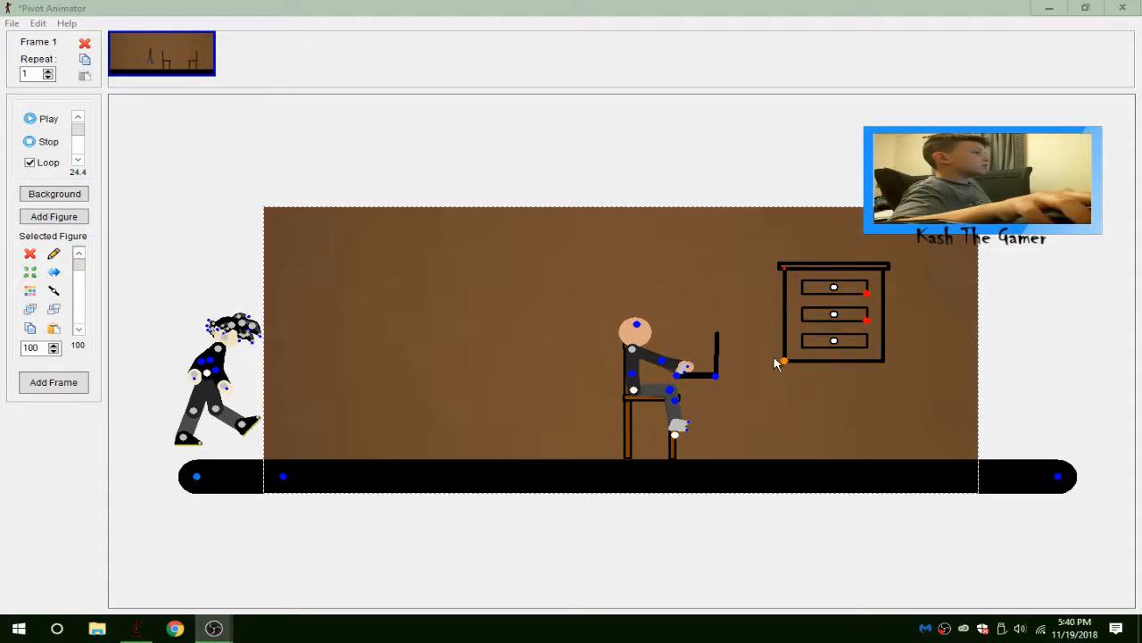
Delete the side desk figure hanging on the wall, keeping its type in the list of figure types.
mouse_move(784, 361)
mouse_down()
mouse_move(685, 321)
mouse_move(847, 313)
mouse_move(847, 348)
mouse_move(791, 381)
mouse_up()
key(Delete)
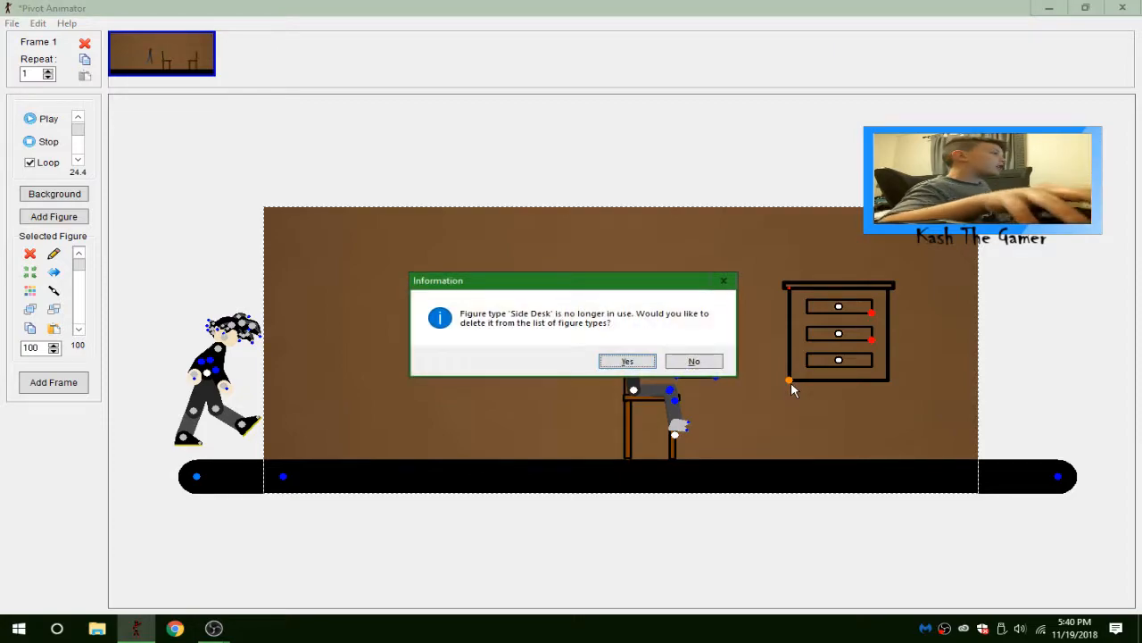
click(694, 360)
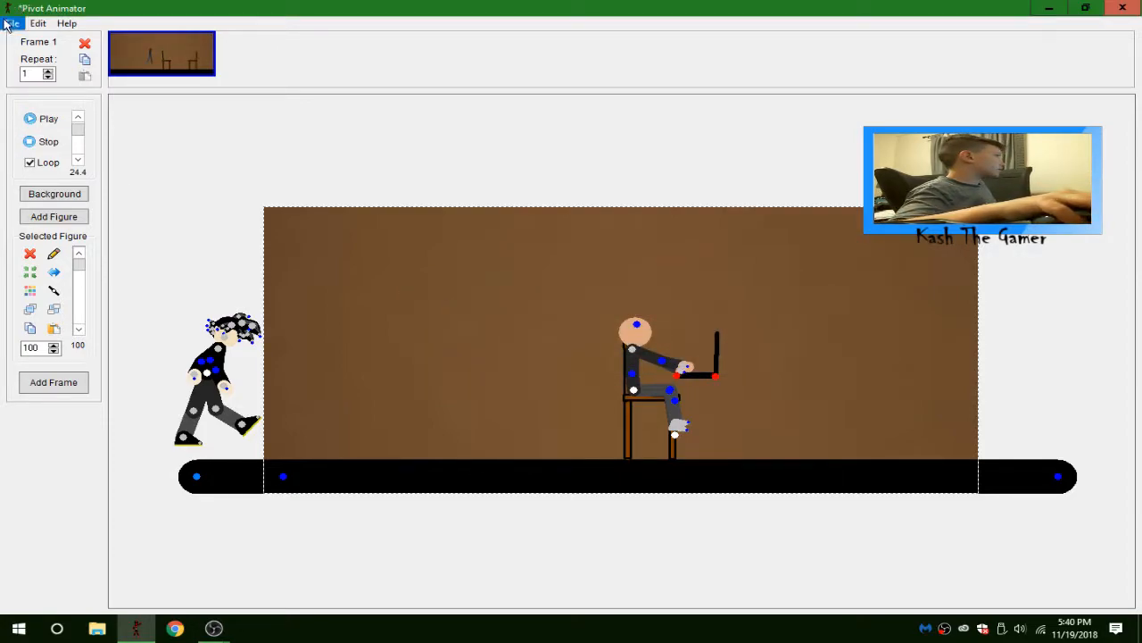
Open the figure loading dialog and preview the Chair Fill, Side Desk, Small House and TREE files in the Random Objects folder.
click(7, 23)
click(103, 144)
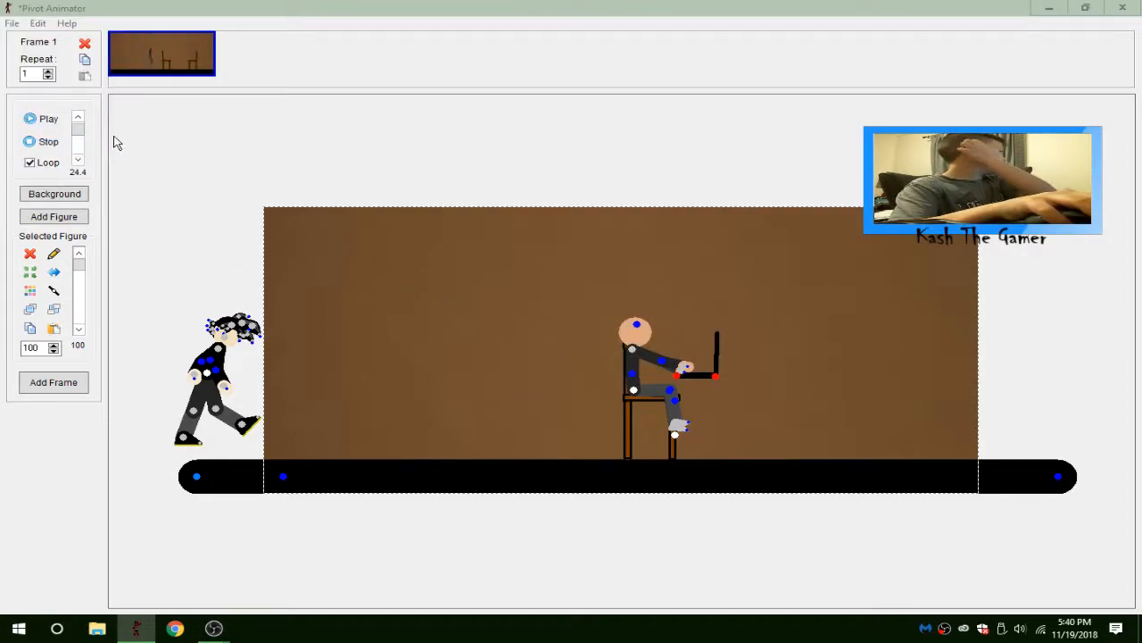
drag(1141, 105, 441, 64)
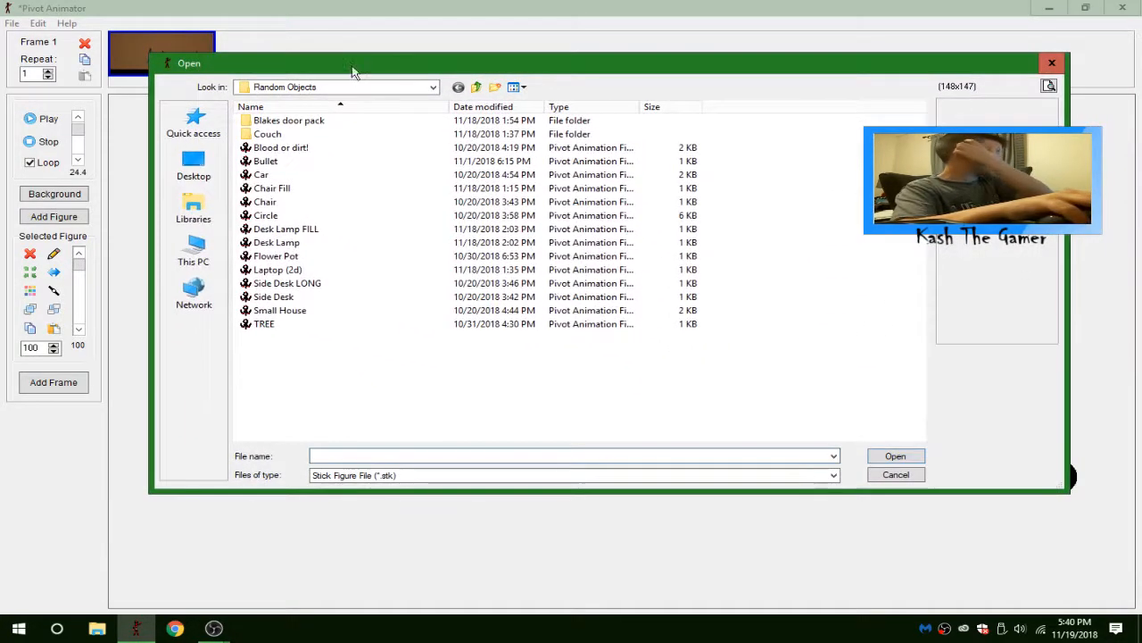
click(295, 190)
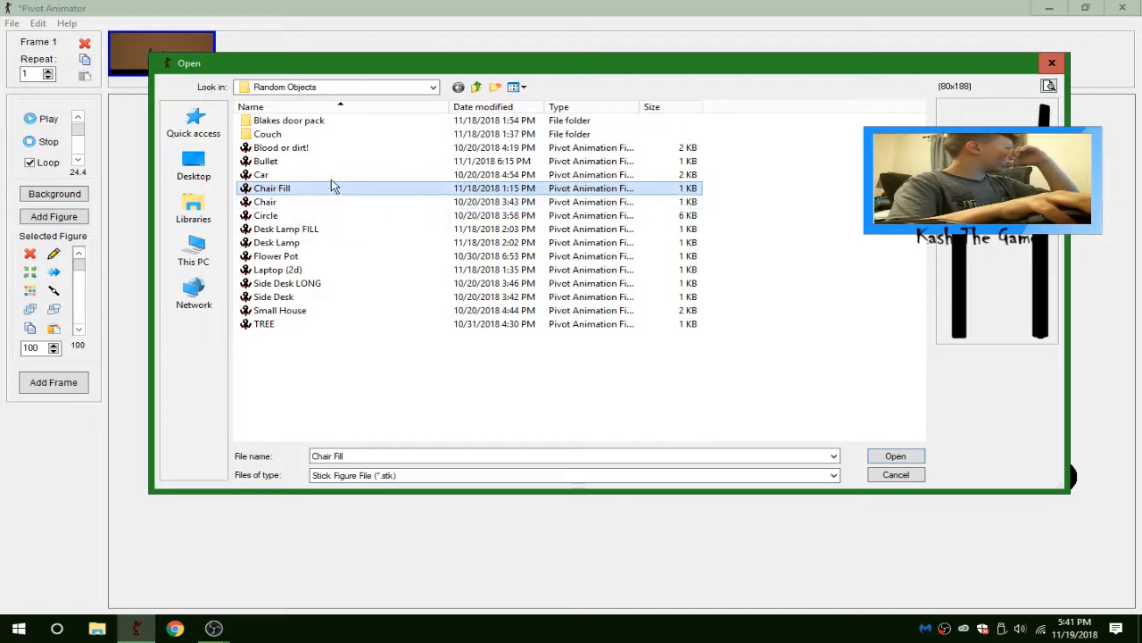
click(273, 298)
click(272, 314)
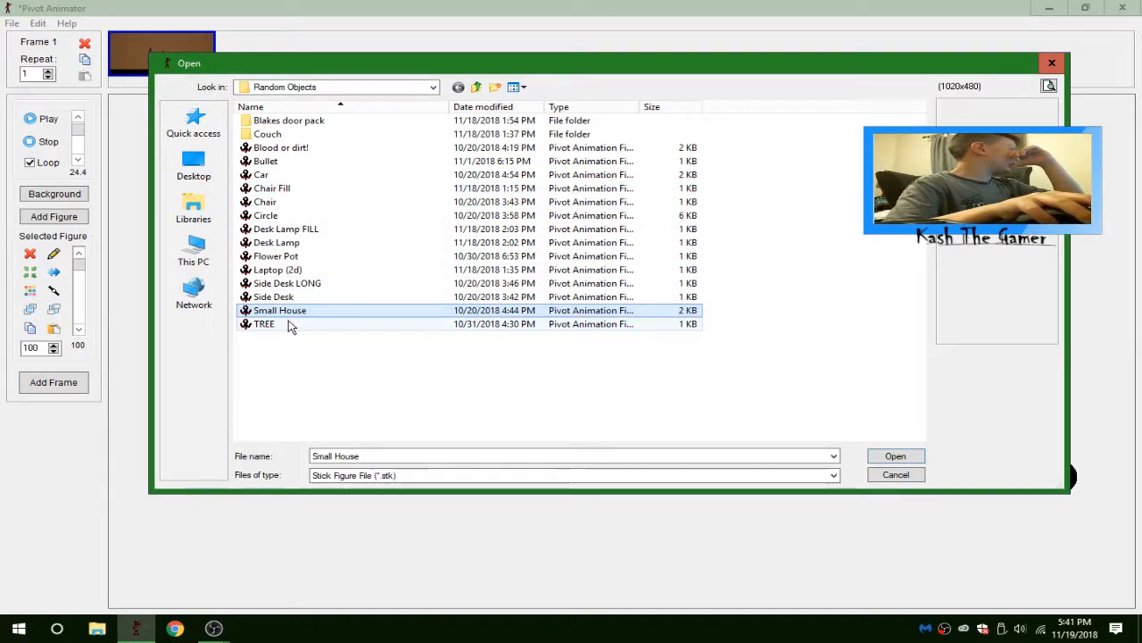
click(287, 324)
click(273, 296)
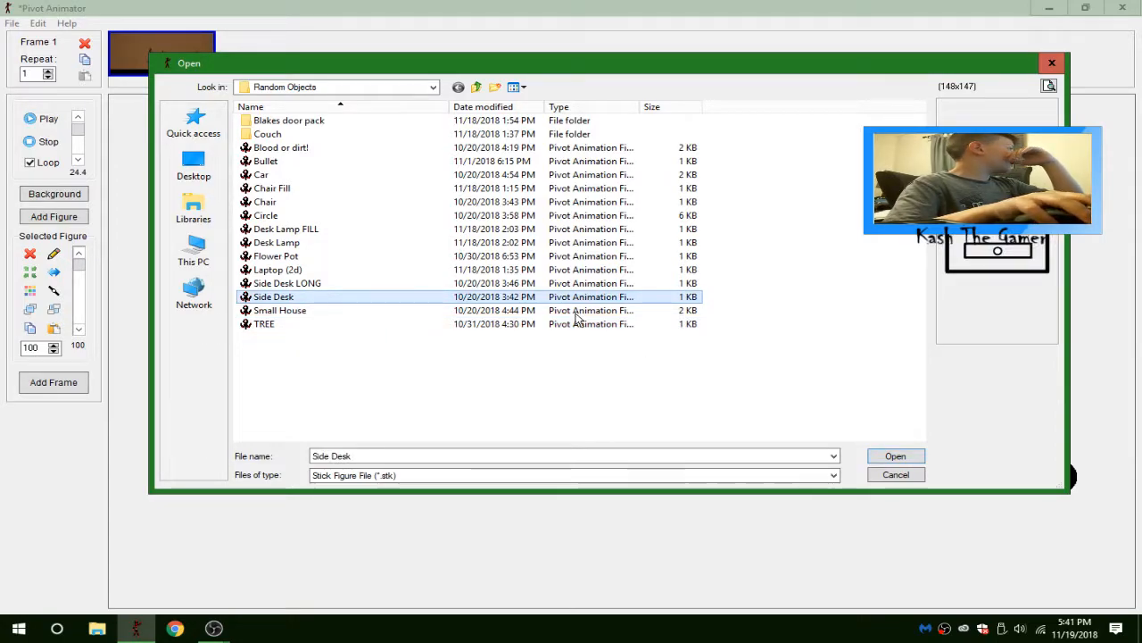
Load the grid fade6 figure from the Effects folder in Downloads.
click(400, 89)
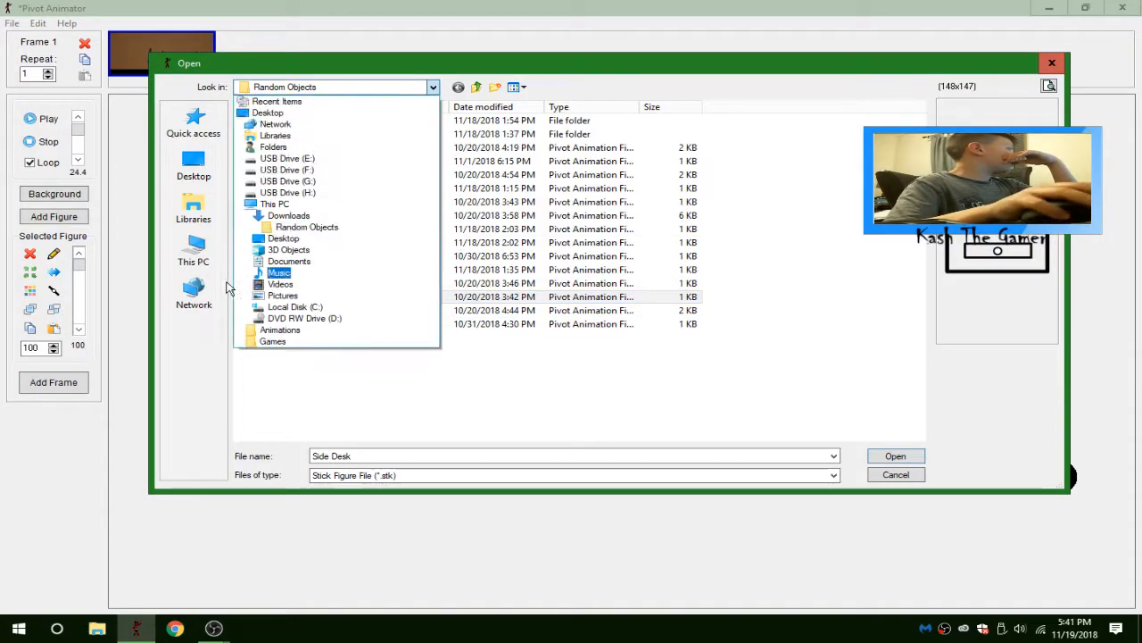
click(321, 217)
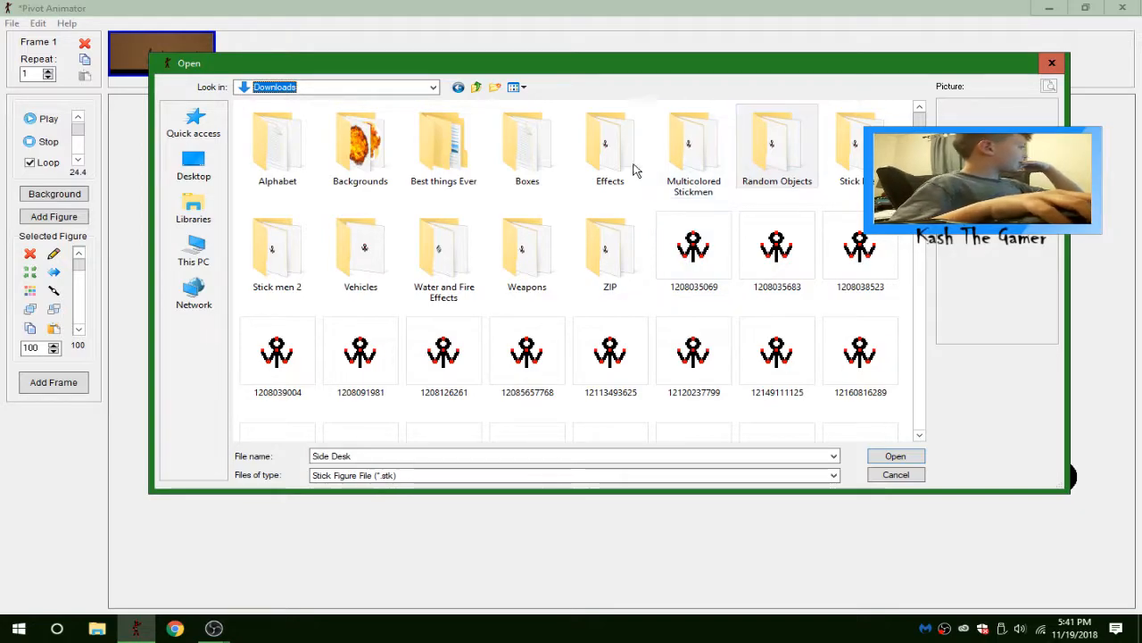
click(550, 179)
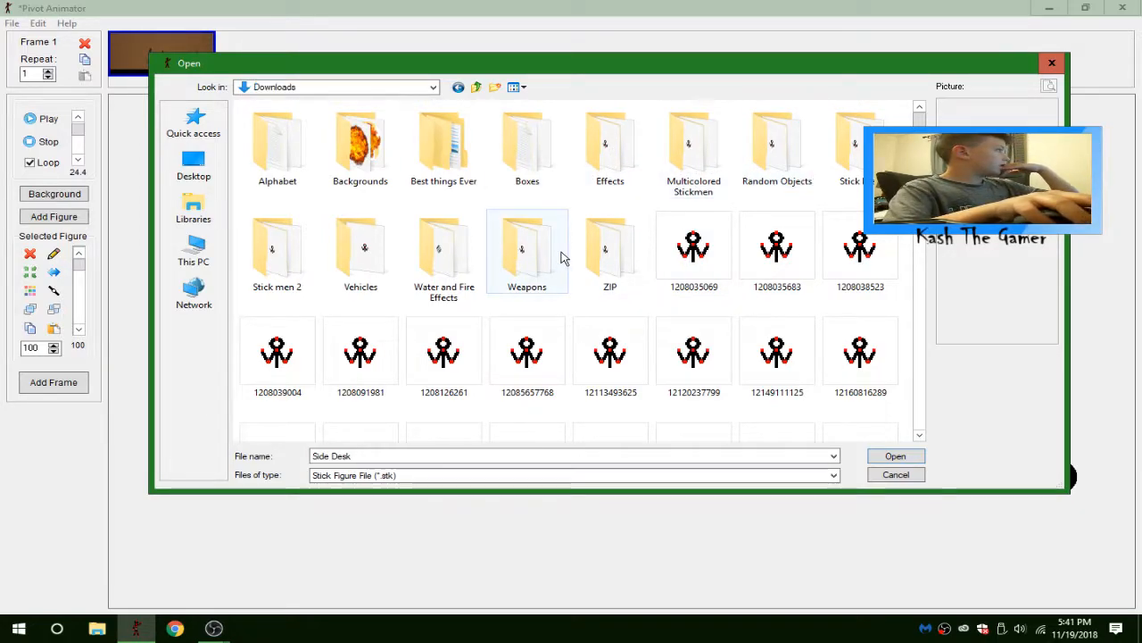
click(625, 178)
double_click(625, 179)
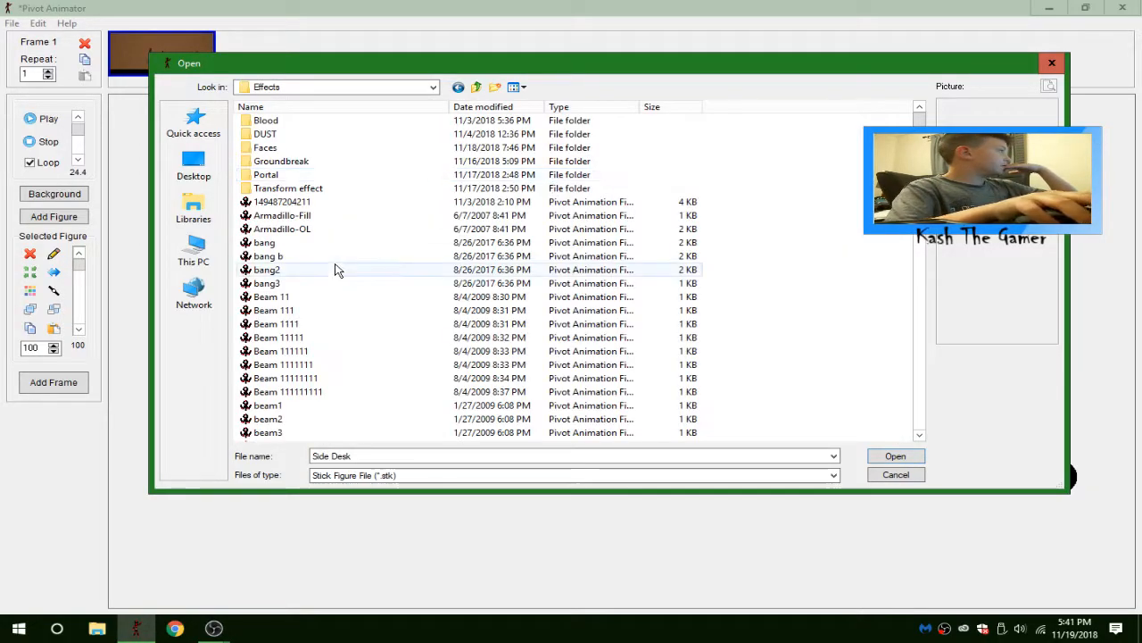
scroll(314, 324, down, 12)
scroll(279, 360, down, 5)
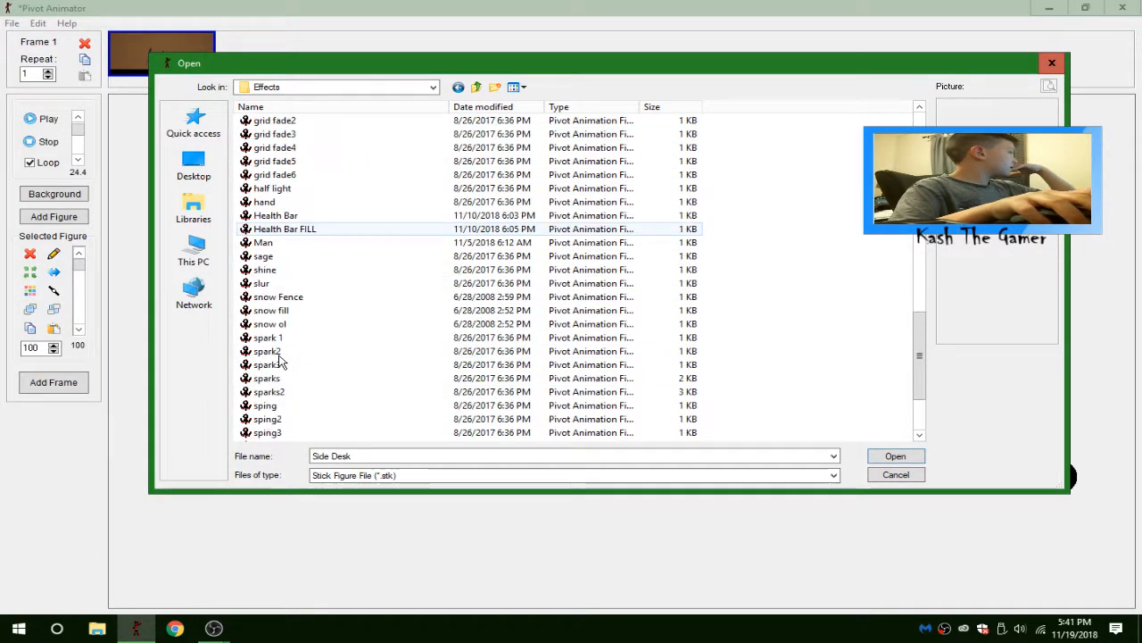
scroll(277, 365, down, 3)
scroll(277, 339, up, 3)
scroll(276, 295, up, 4)
click(285, 350)
click(895, 455)
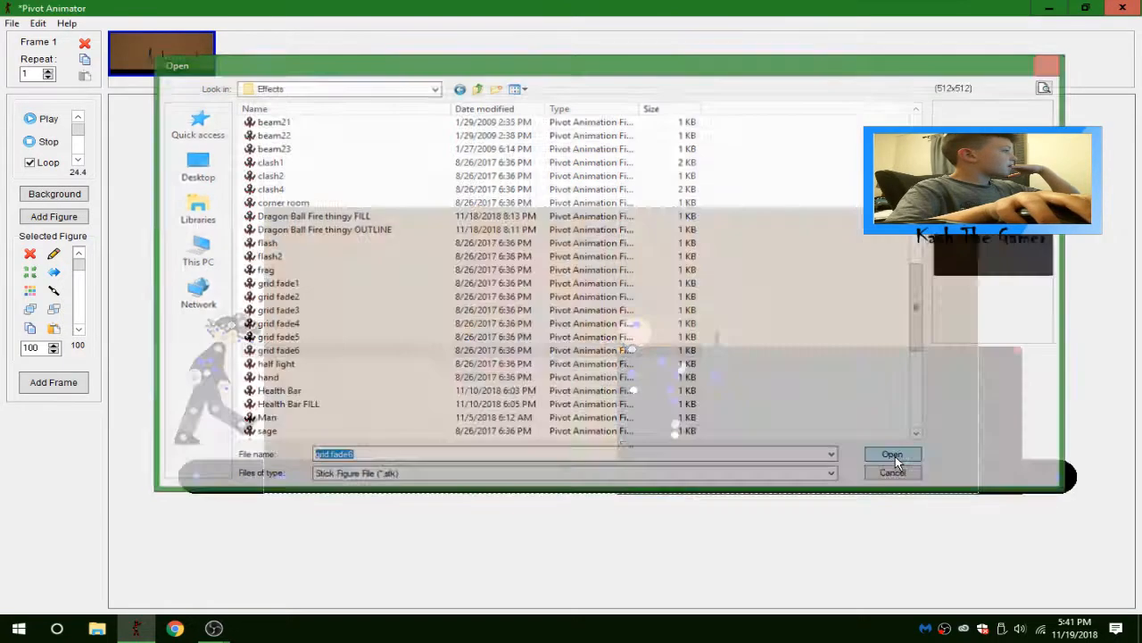
Align the black square with the background's upper-left corner and recolour it with the dark reddish-brown custom colour.
drag(622, 350, 266, 203)
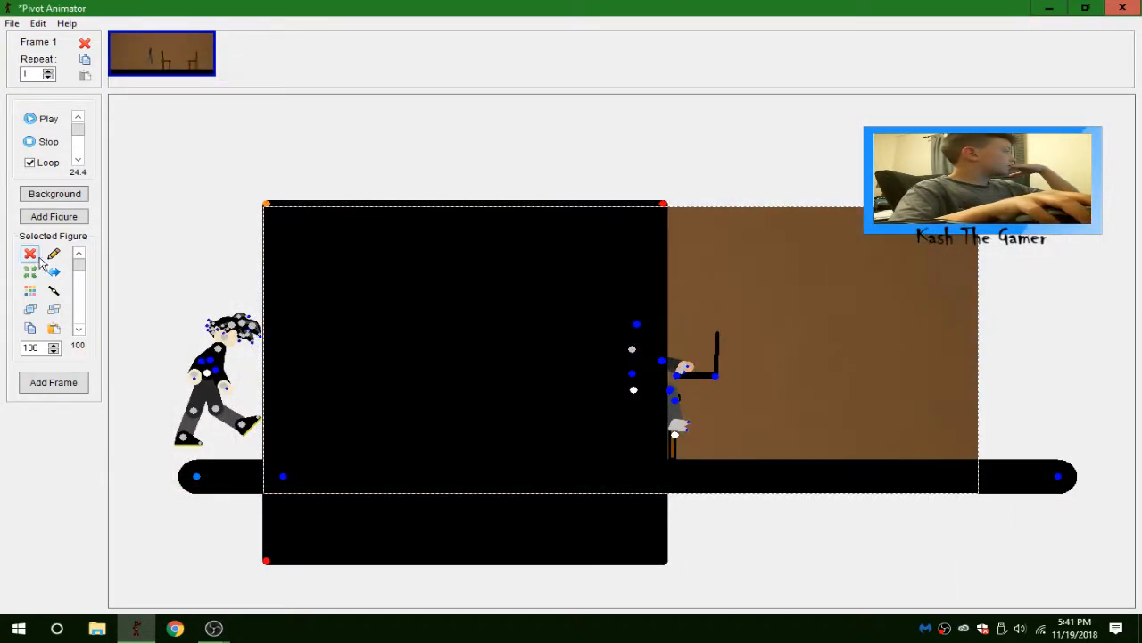
click(30, 292)
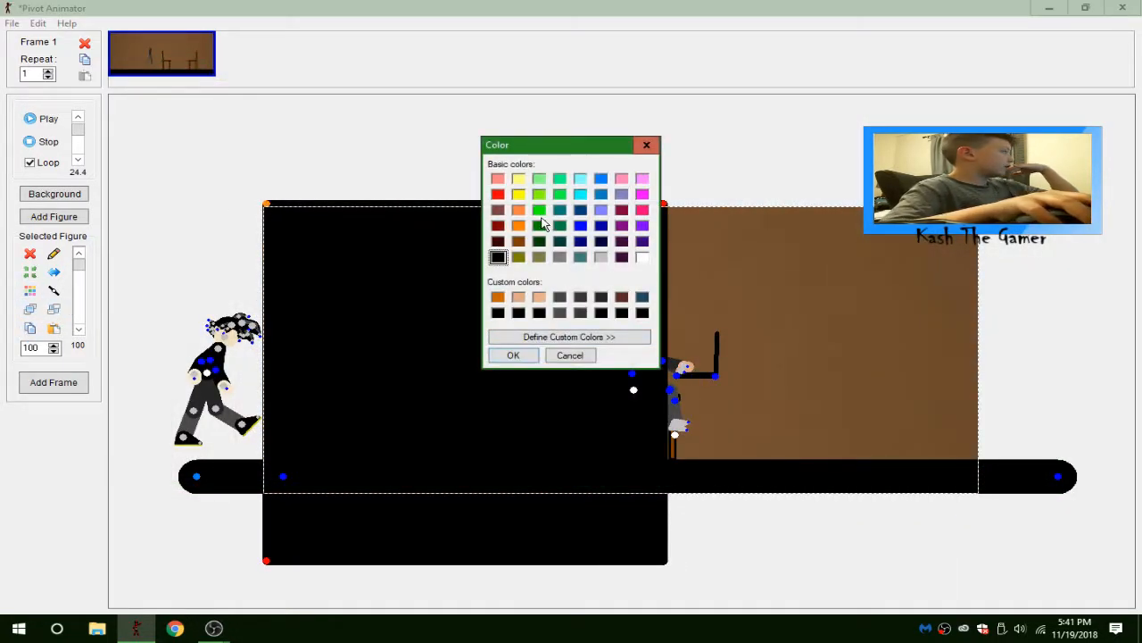
click(621, 297)
click(514, 355)
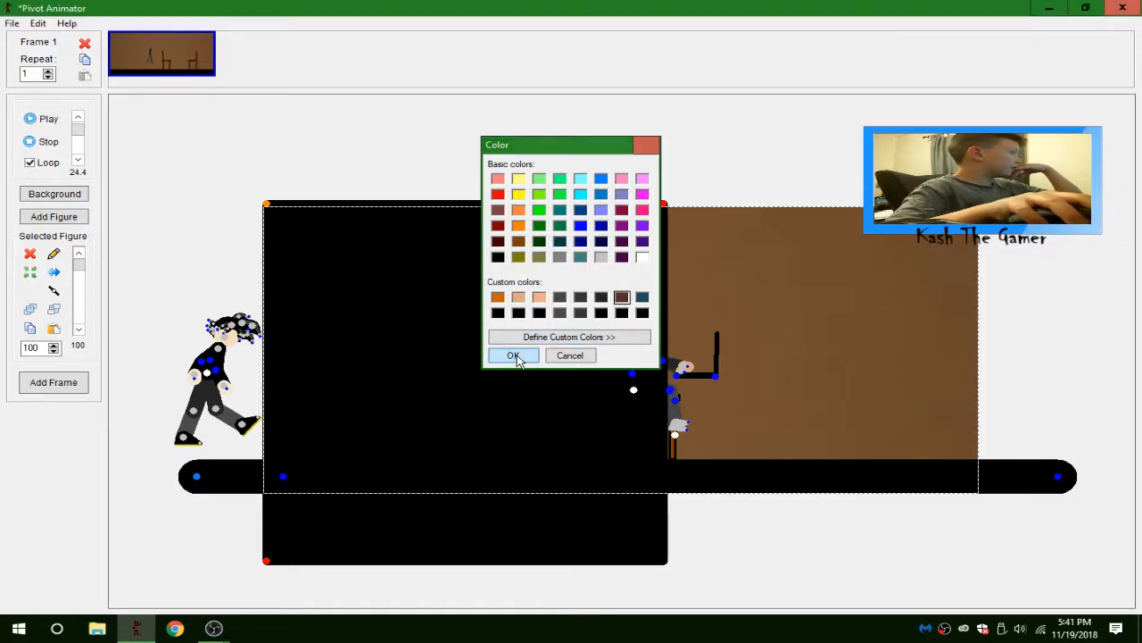
Add a Side Desk figure and stand it on the floor in front of the seated figure.
click(34, 221)
scroll(513, 321, down, 5)
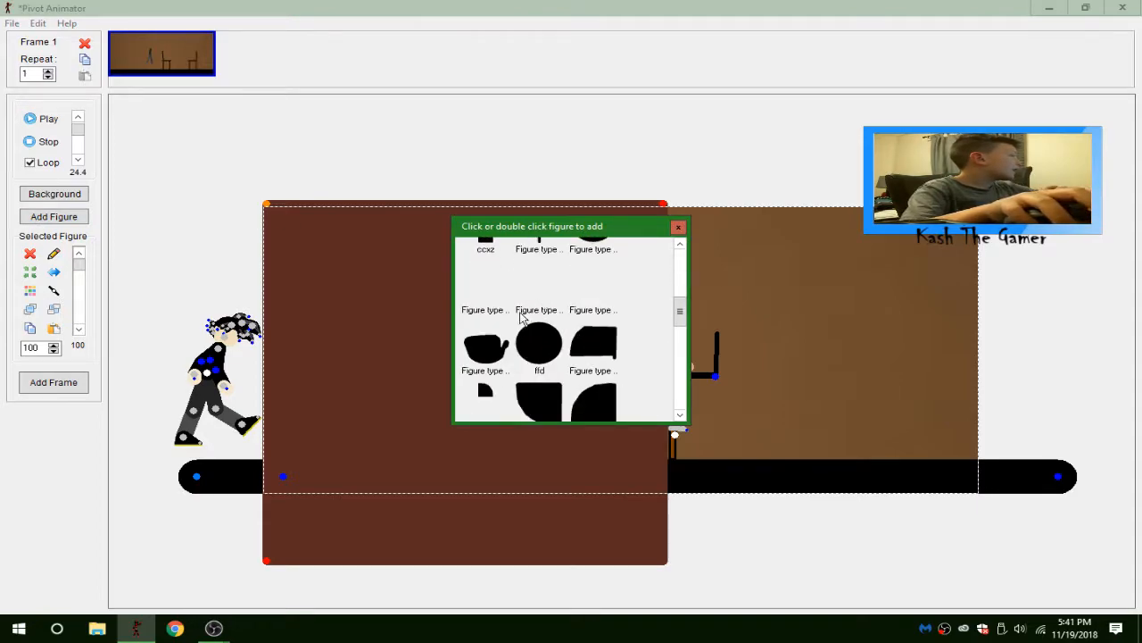
click(555, 382)
click(675, 229)
drag(622, 352, 701, 460)
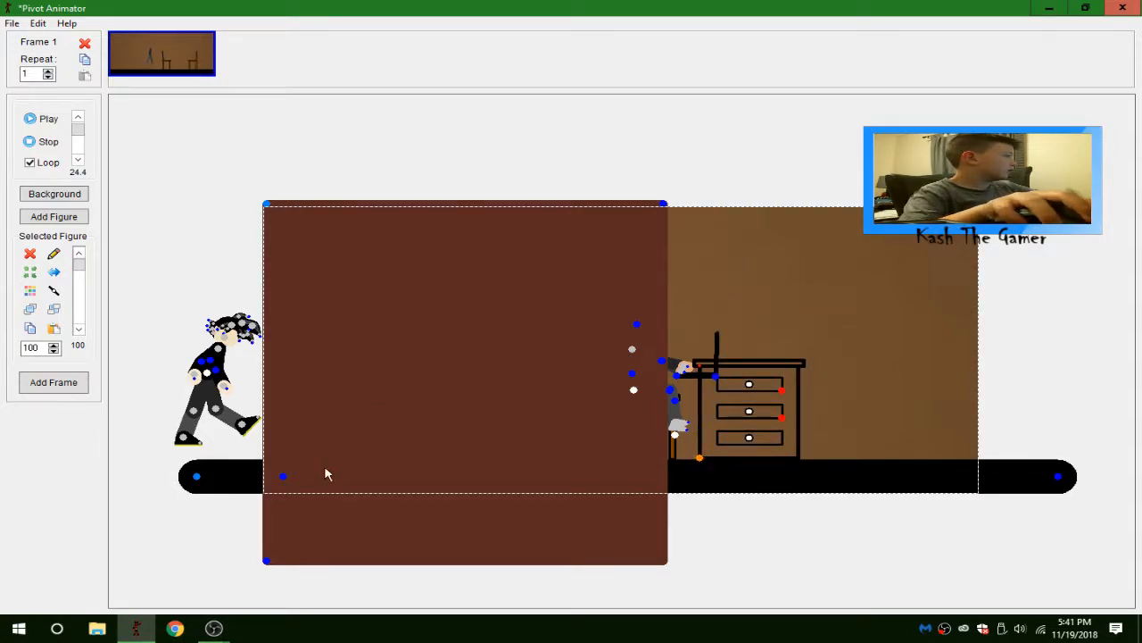
Scale the reddish-brown square down to 28 and place it over the desk as its fill.
click(266, 563)
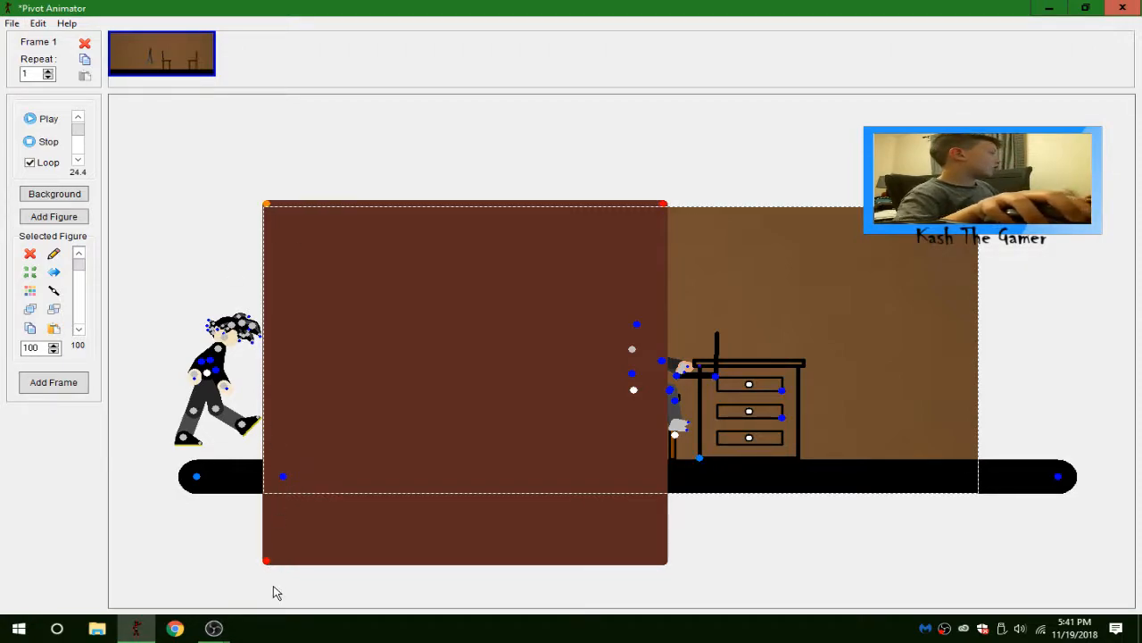
drag(268, 562, 269, 309)
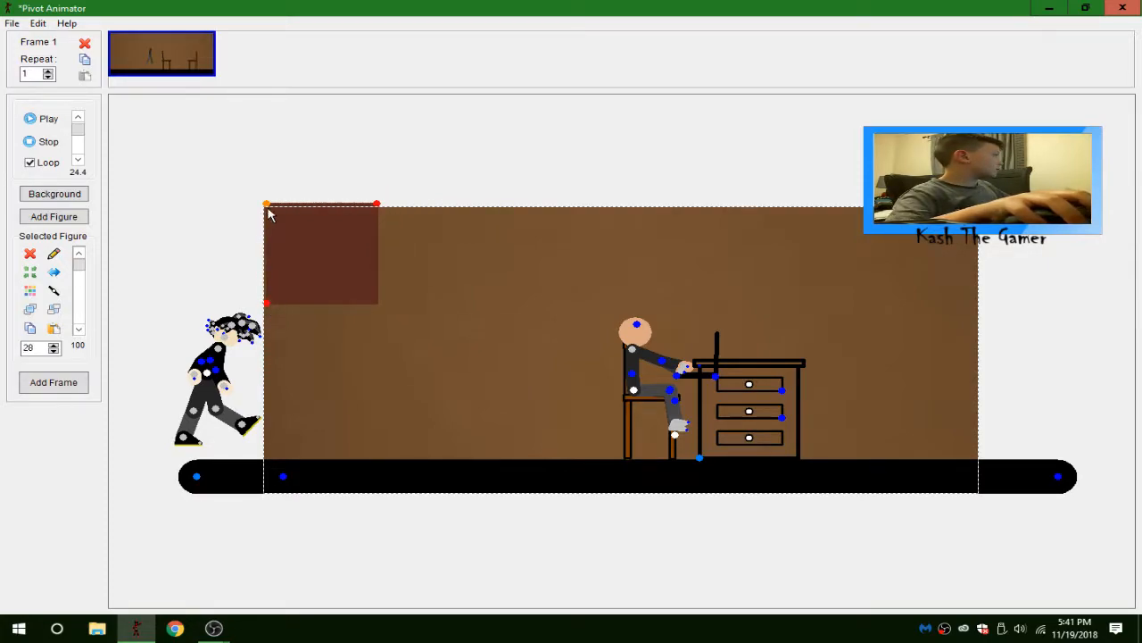
drag(268, 207, 702, 363)
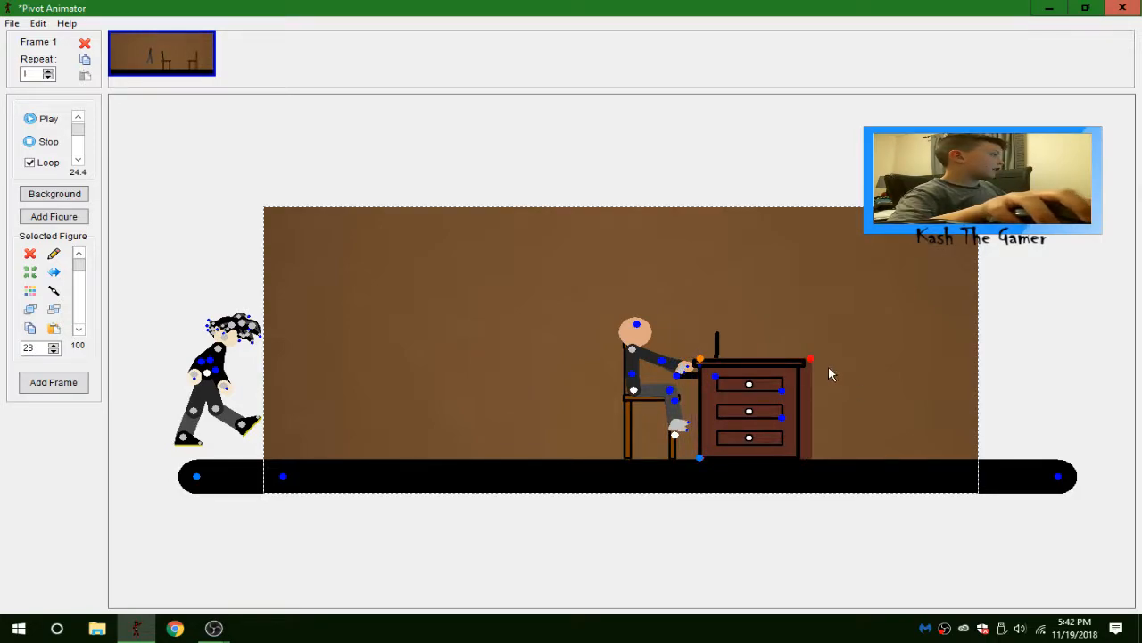
Reduce the reddish-brown square to scale 25 and adjust its position and rotation to fit within the desk's outline.
drag(811, 363, 802, 363)
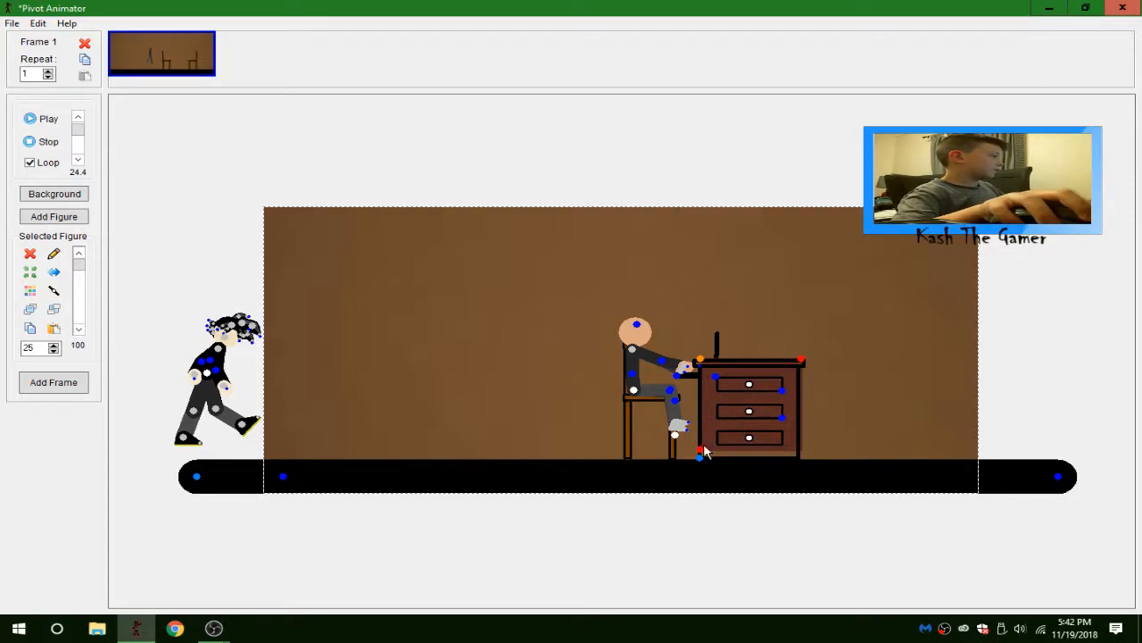
drag(699, 450, 701, 453)
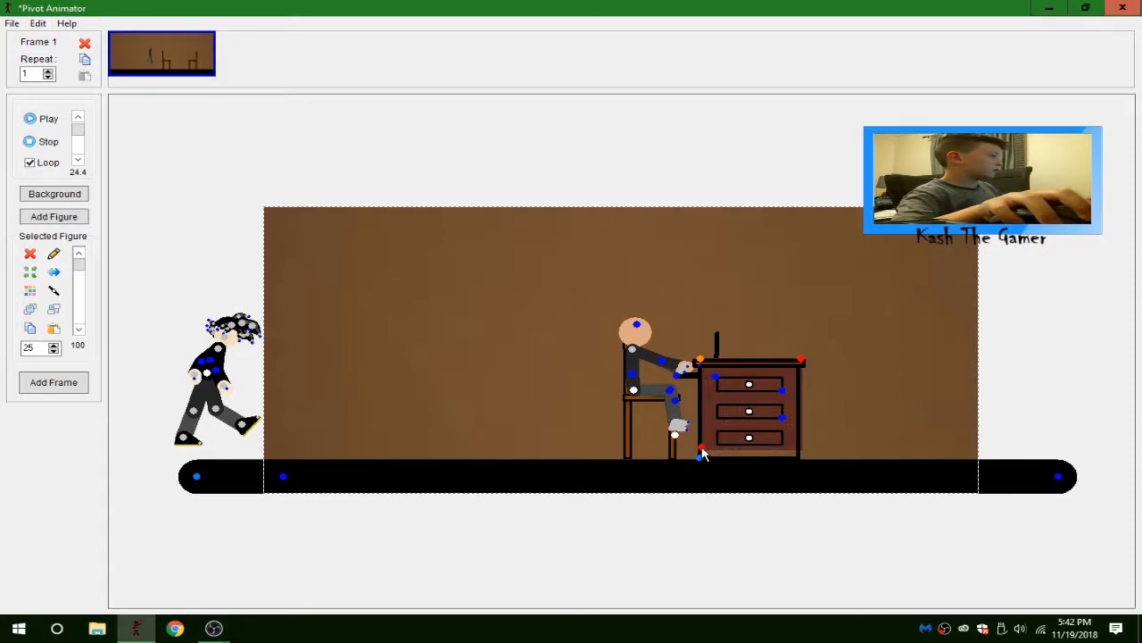
drag(699, 362, 700, 366)
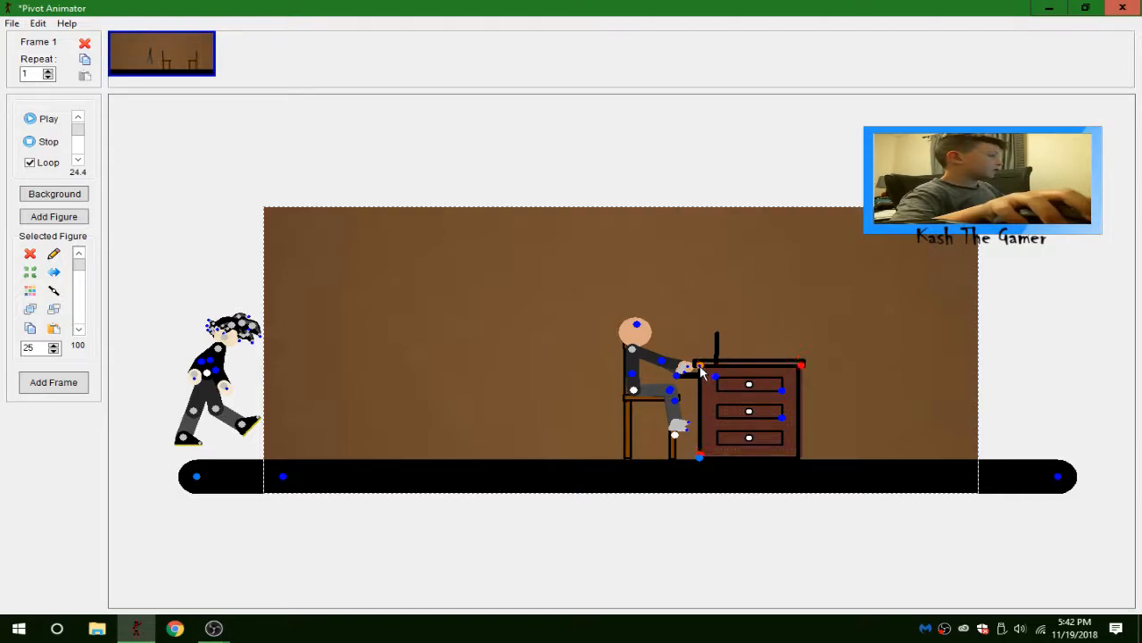
drag(801, 366, 801, 366)
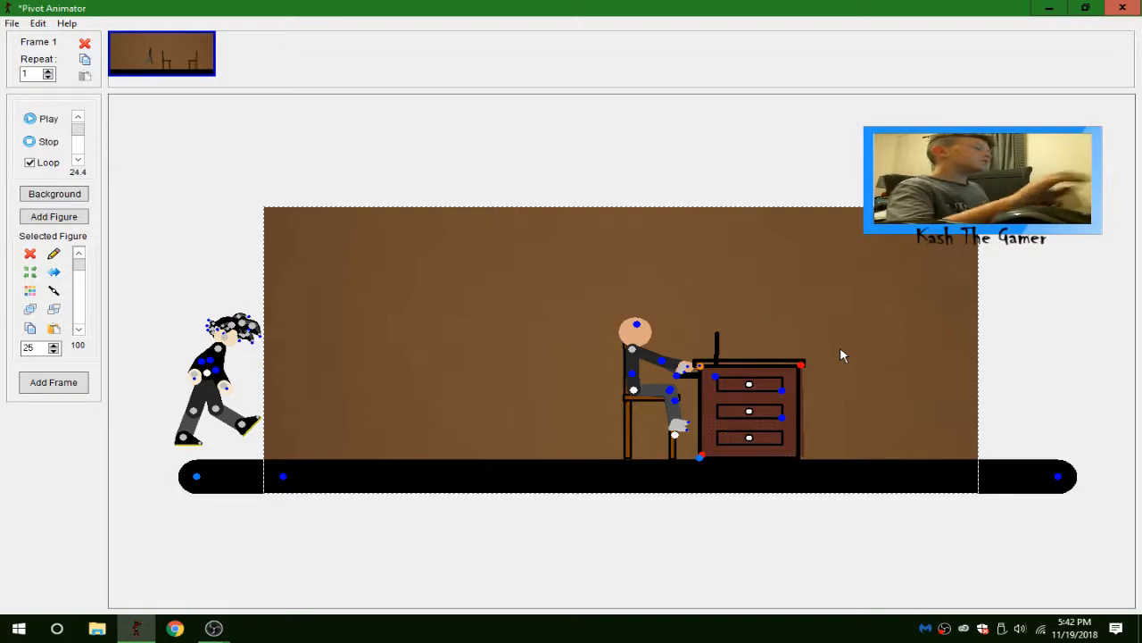
drag(802, 364, 801, 369)
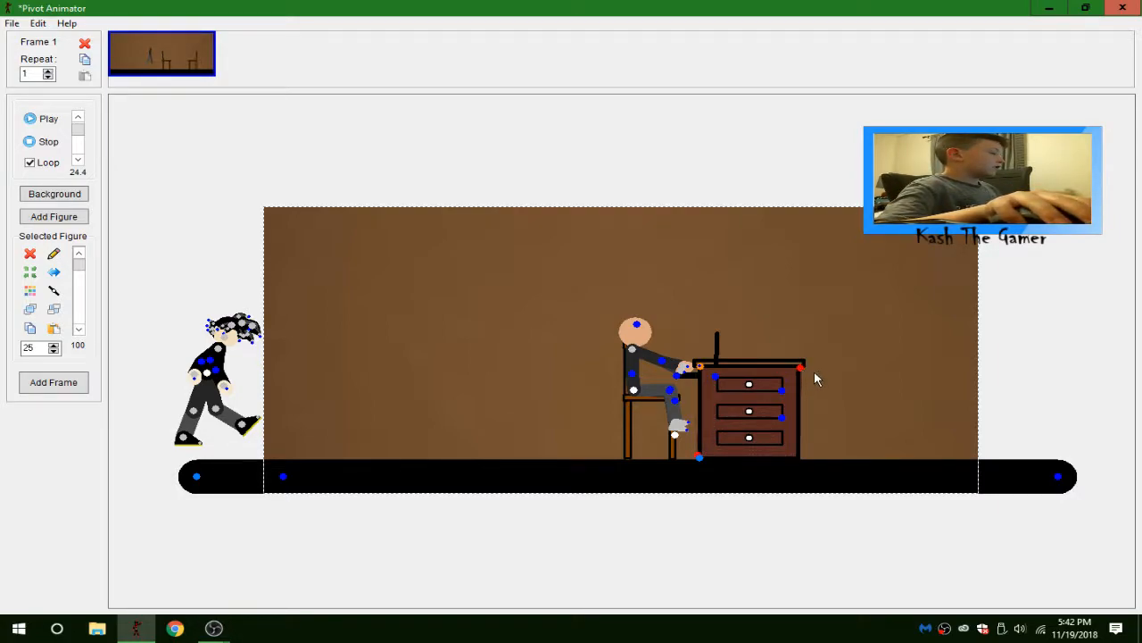
Move the laptop onto the desktop and raise the seated figure's arm to reach it.
click(678, 379)
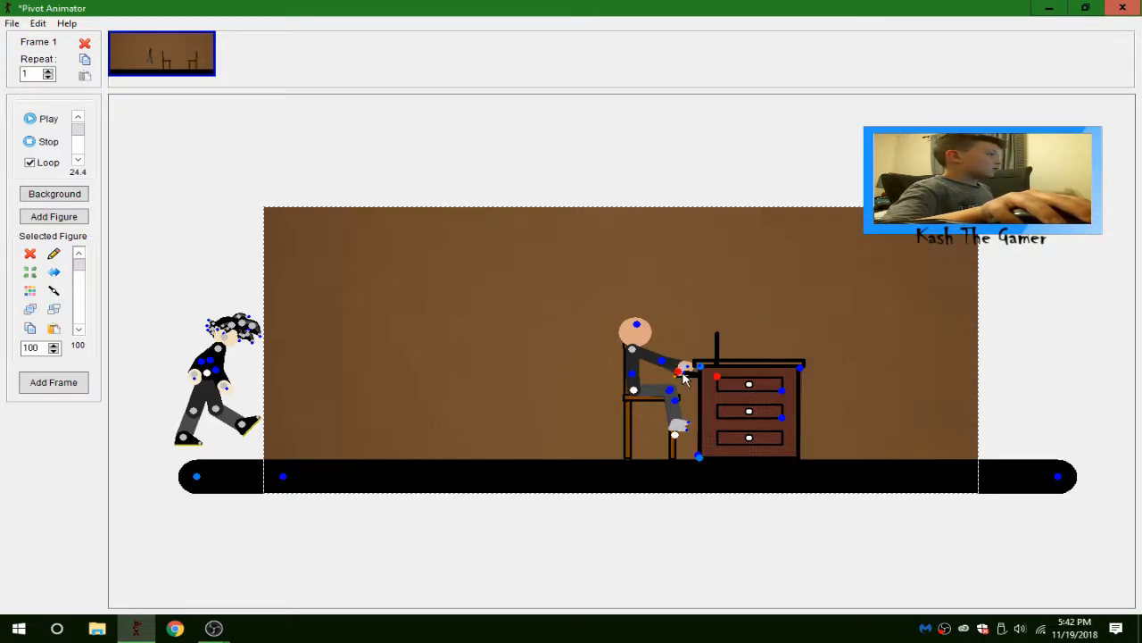
drag(676, 382, 697, 366)
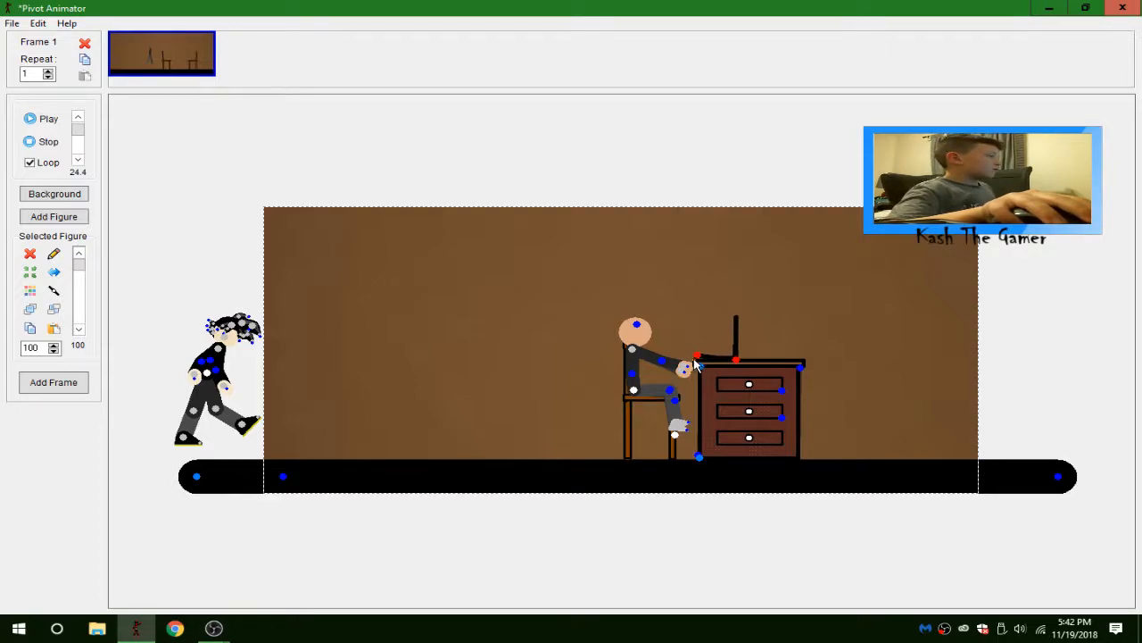
mouse_move(662, 361)
mouse_down()
mouse_move(665, 349)
mouse_move(678, 353)
mouse_up()
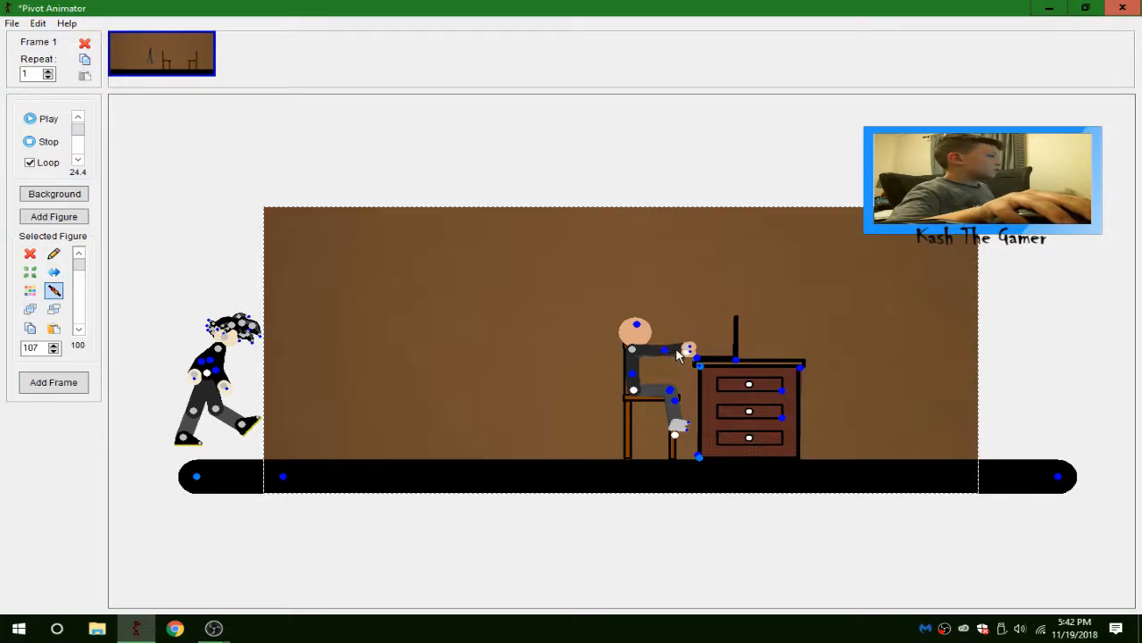
Shift the seated figure and its chair closer to the desk.
click(671, 390)
drag(633, 390, 650, 391)
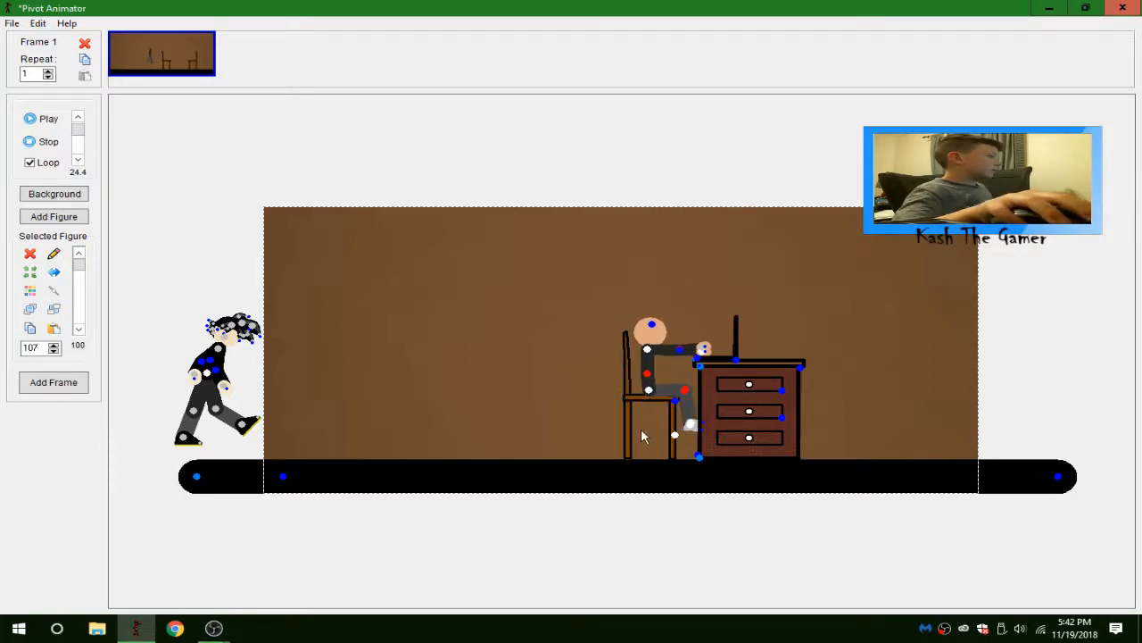
drag(675, 437, 687, 439)
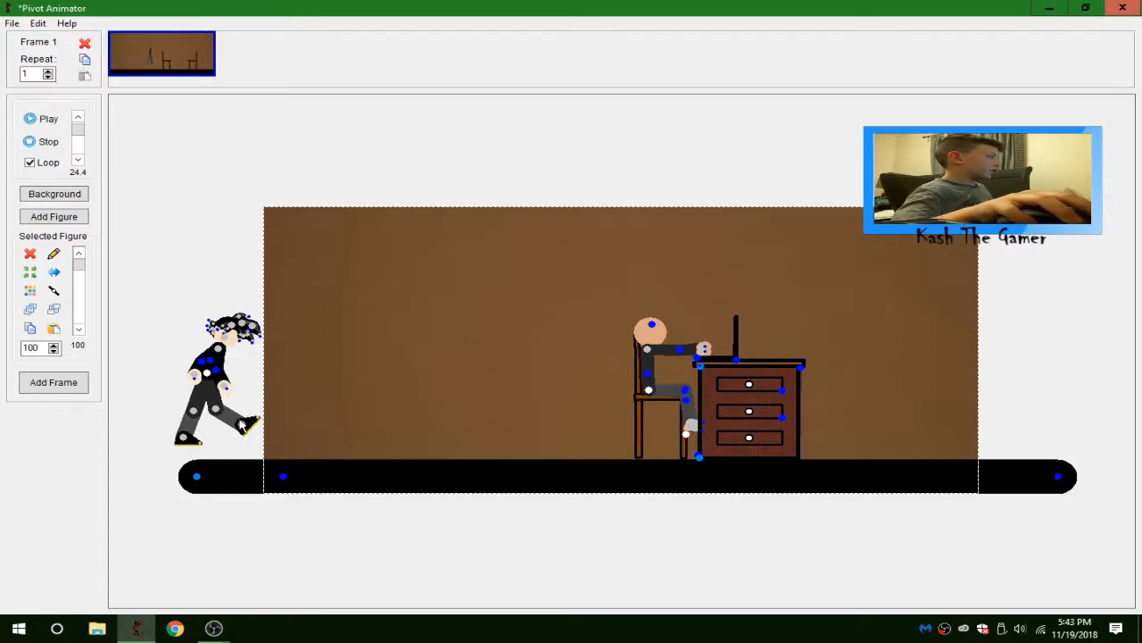
Lower the walking figure's front leg so that its foot rests level with the other.
drag(247, 428, 225, 440)
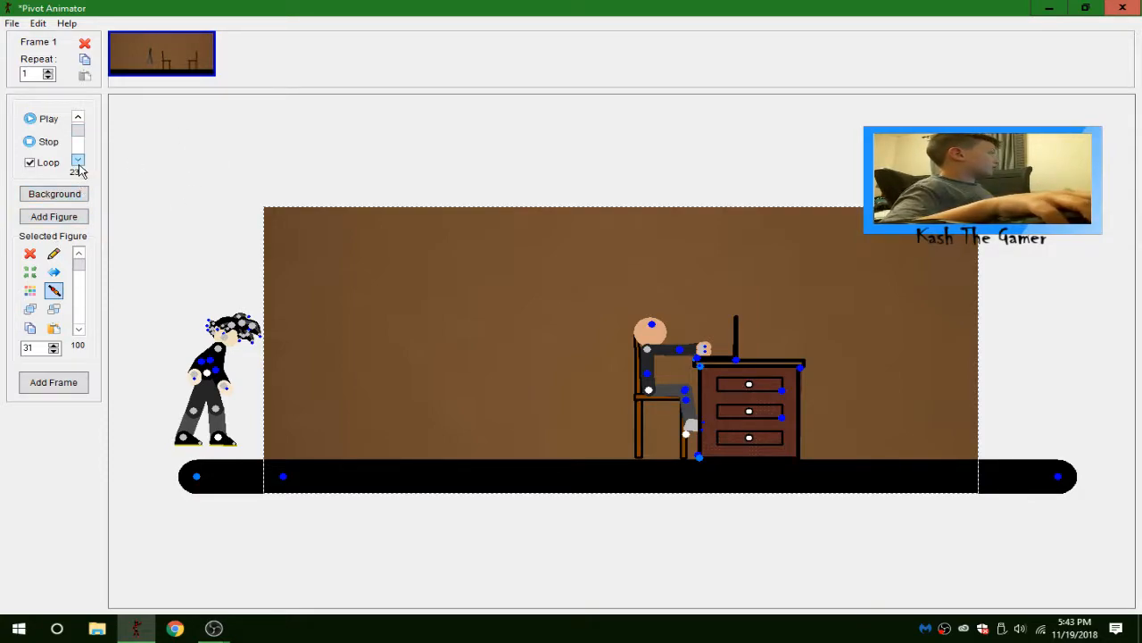
Add the outlined Chair figure to the frame and place it between the walking figure and the seated one.
click(64, 217)
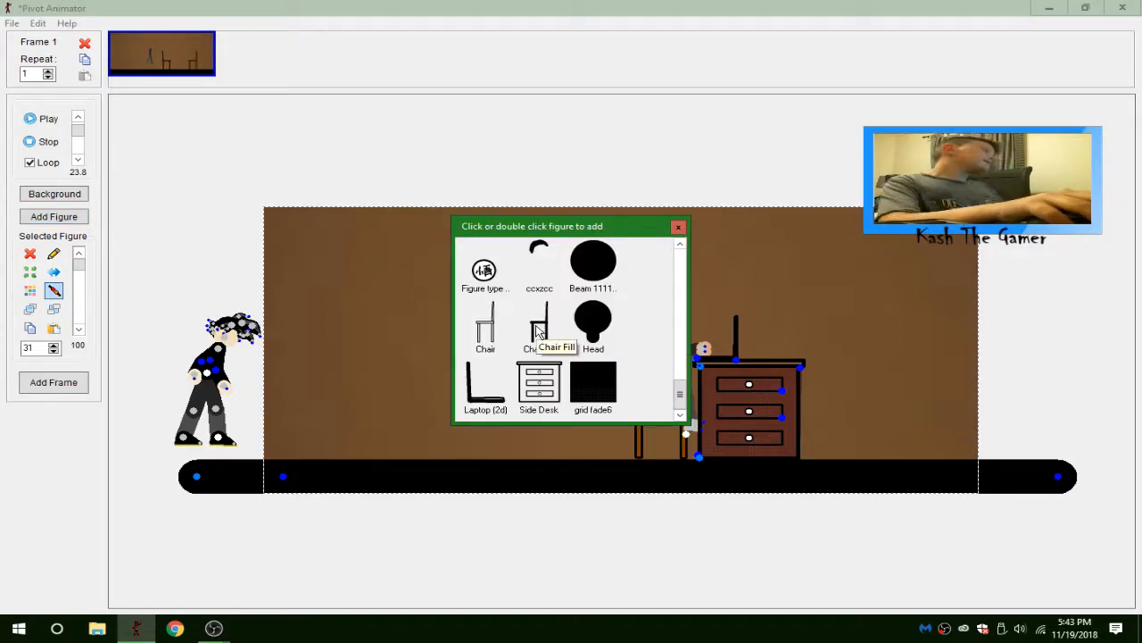
scroll(533, 334, up, 1)
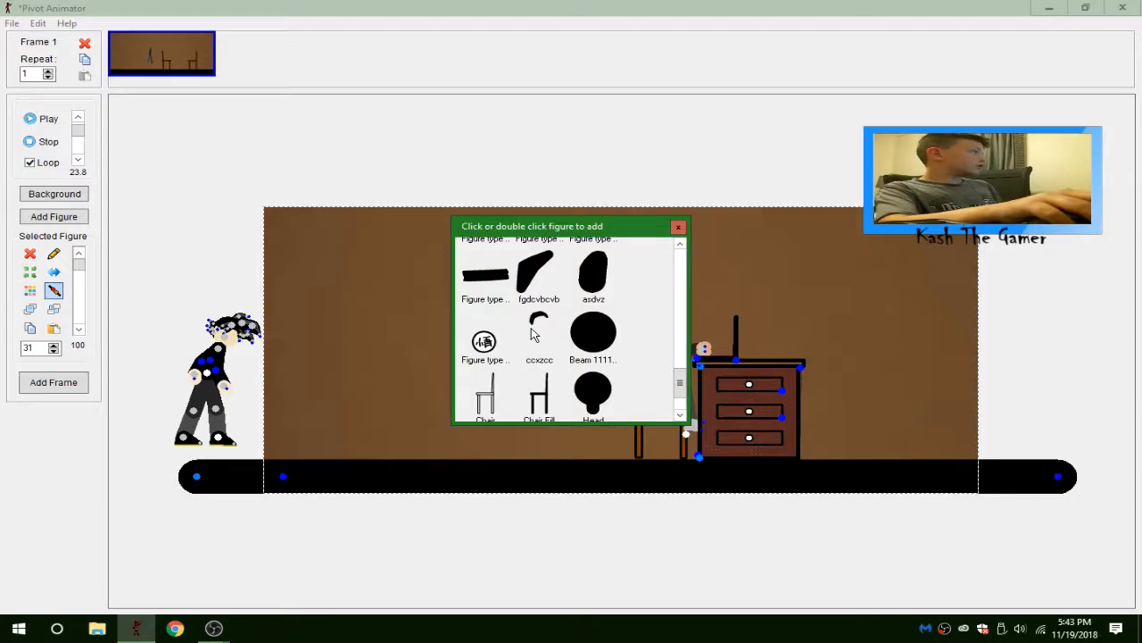
scroll(533, 334, down, 1)
click(481, 340)
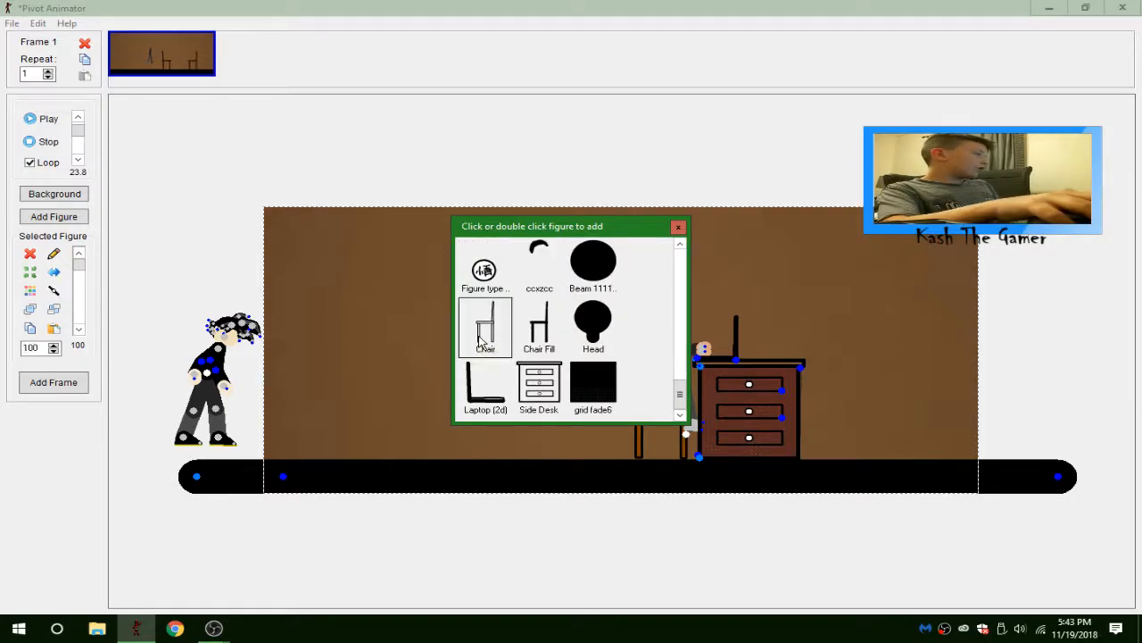
click(678, 226)
drag(623, 357, 386, 379)
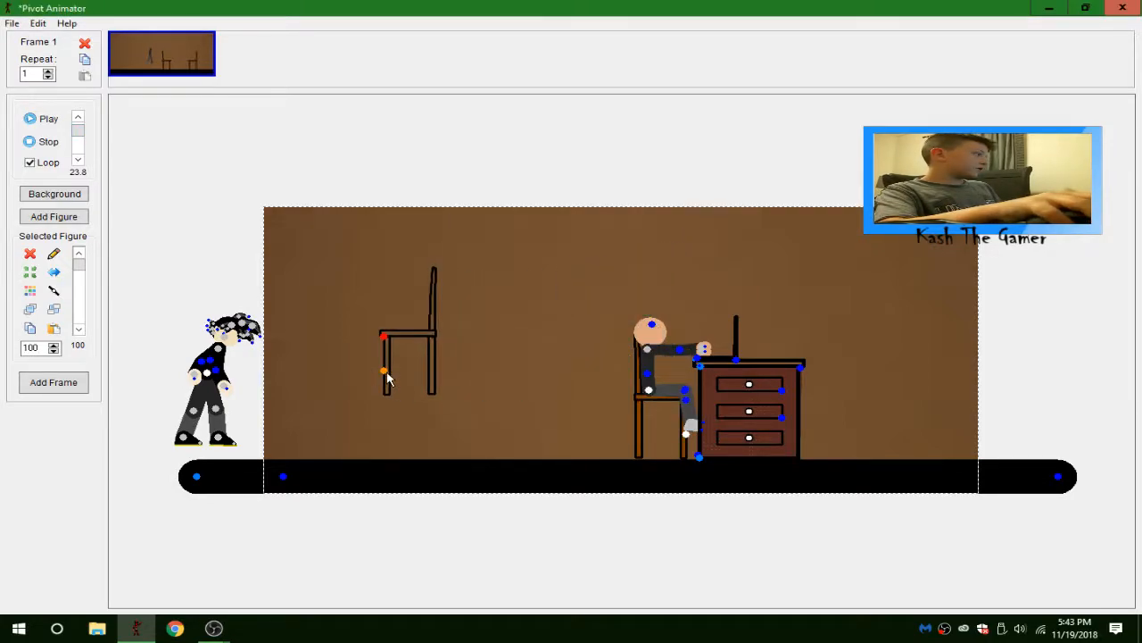
Open the new chair in the figure builder with a transparent, maximized canvas, and move it to the open area beside the seated figure.
click(53, 254)
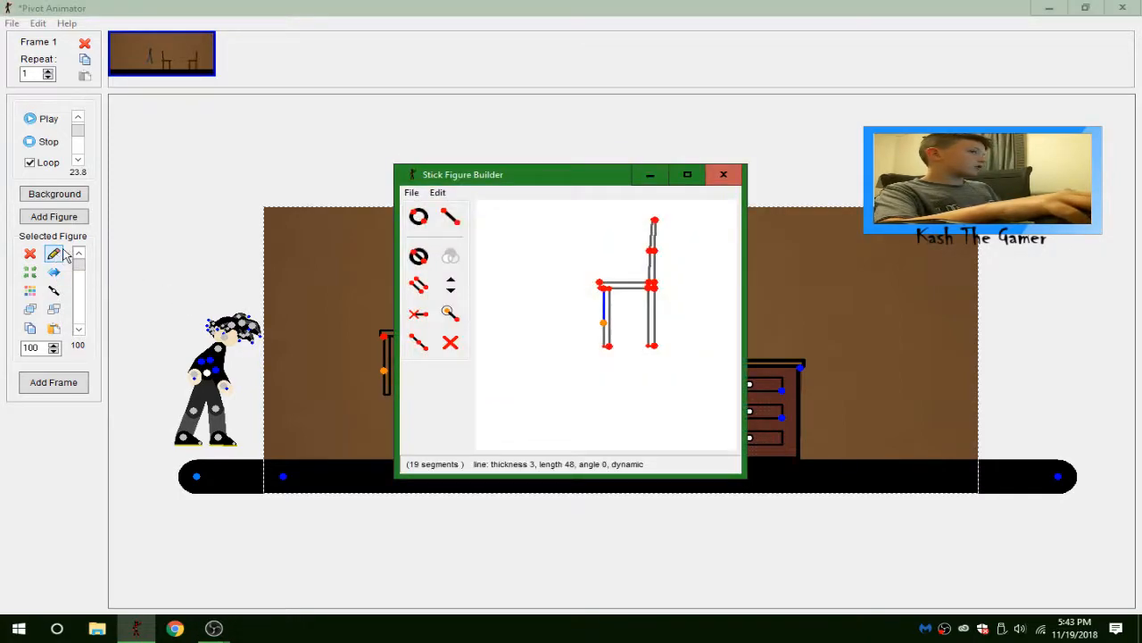
click(444, 193)
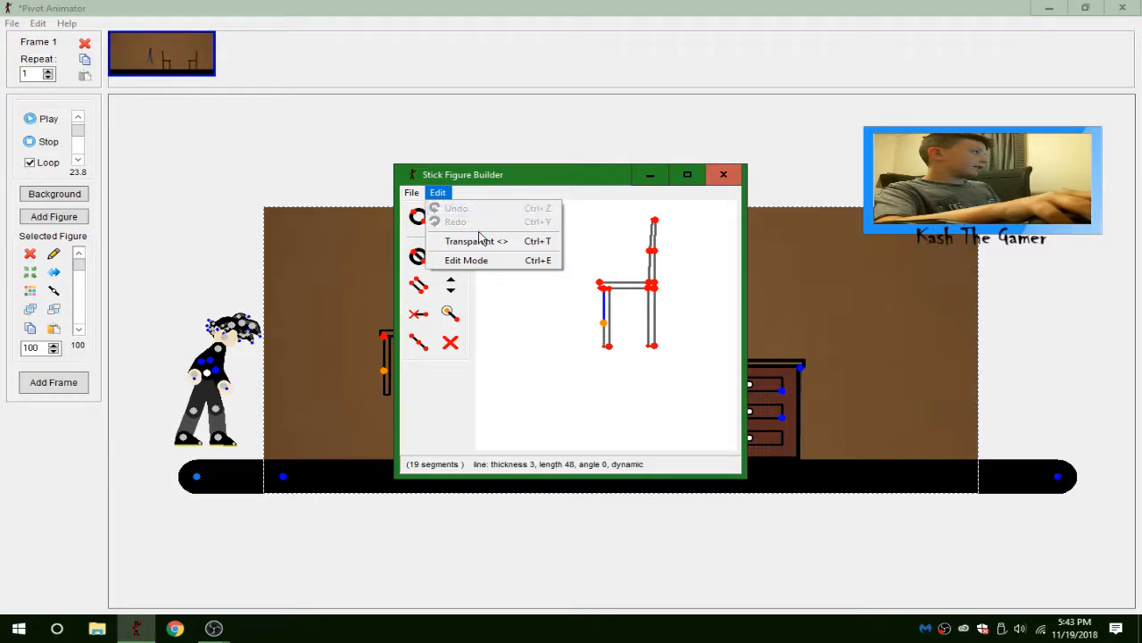
click(506, 239)
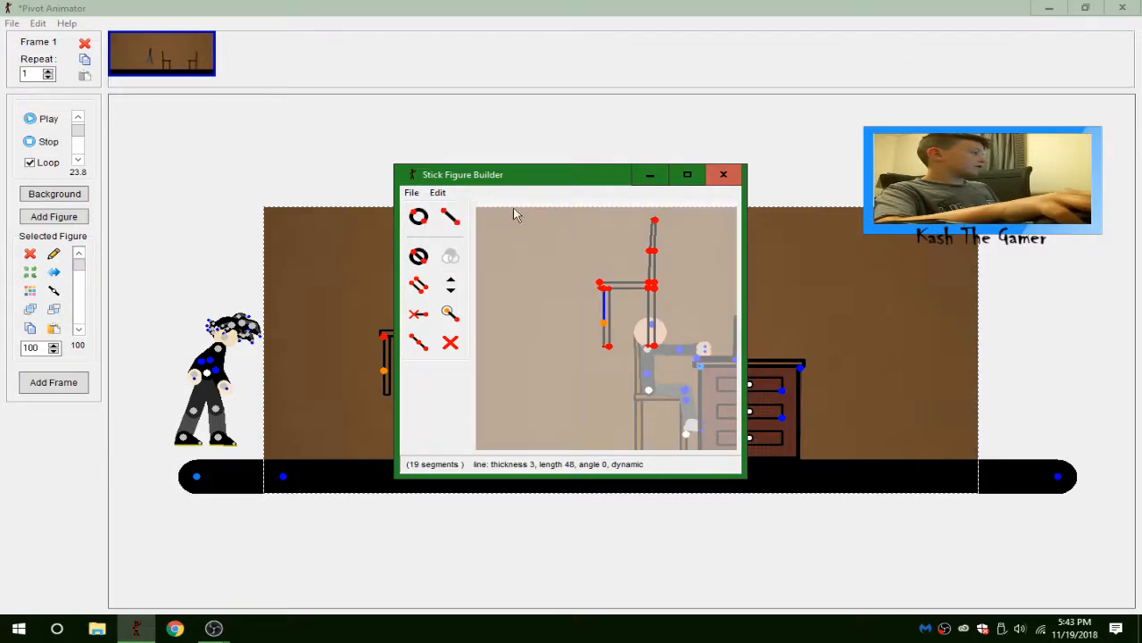
click(693, 183)
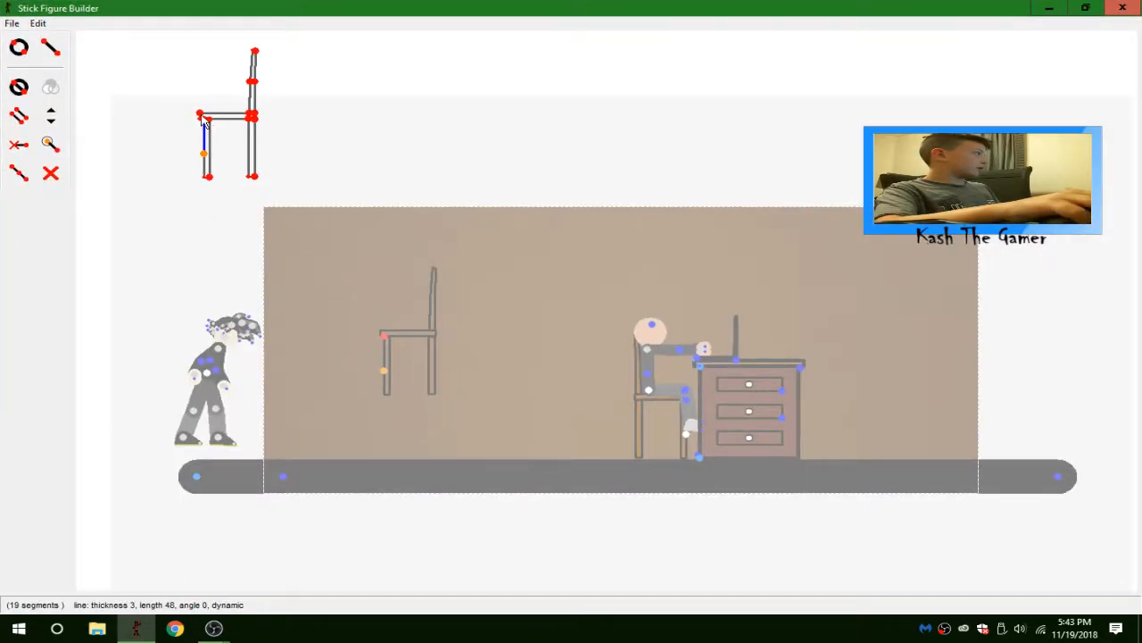
drag(207, 164, 496, 363)
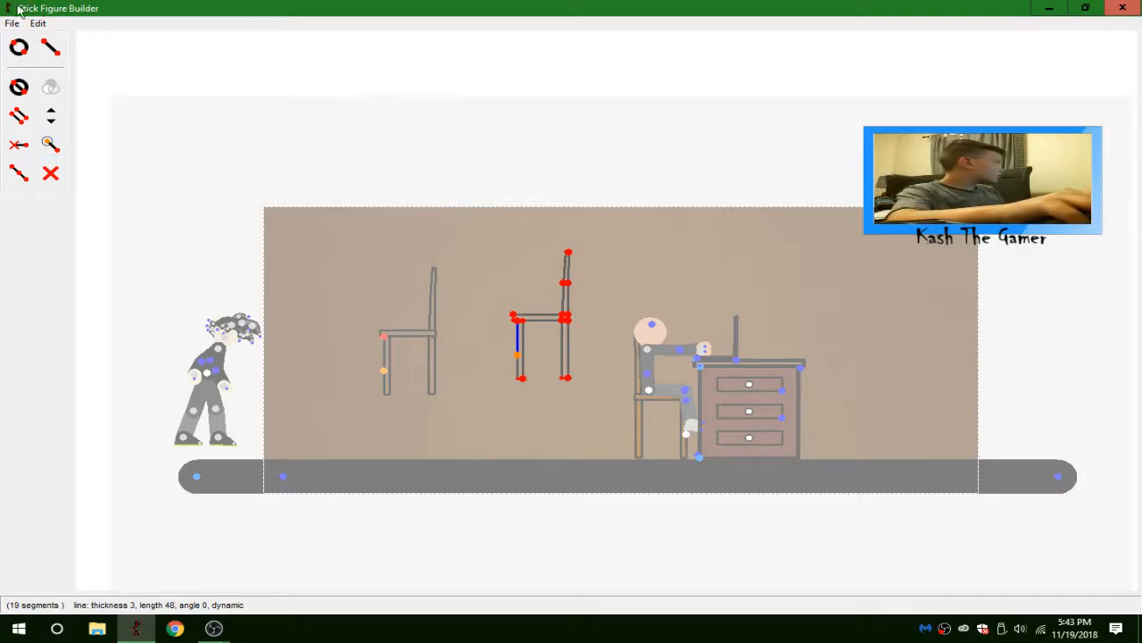
Add a line about 84 long inside the chair's front leg, from foot to seat, and make it static.
click(50, 50)
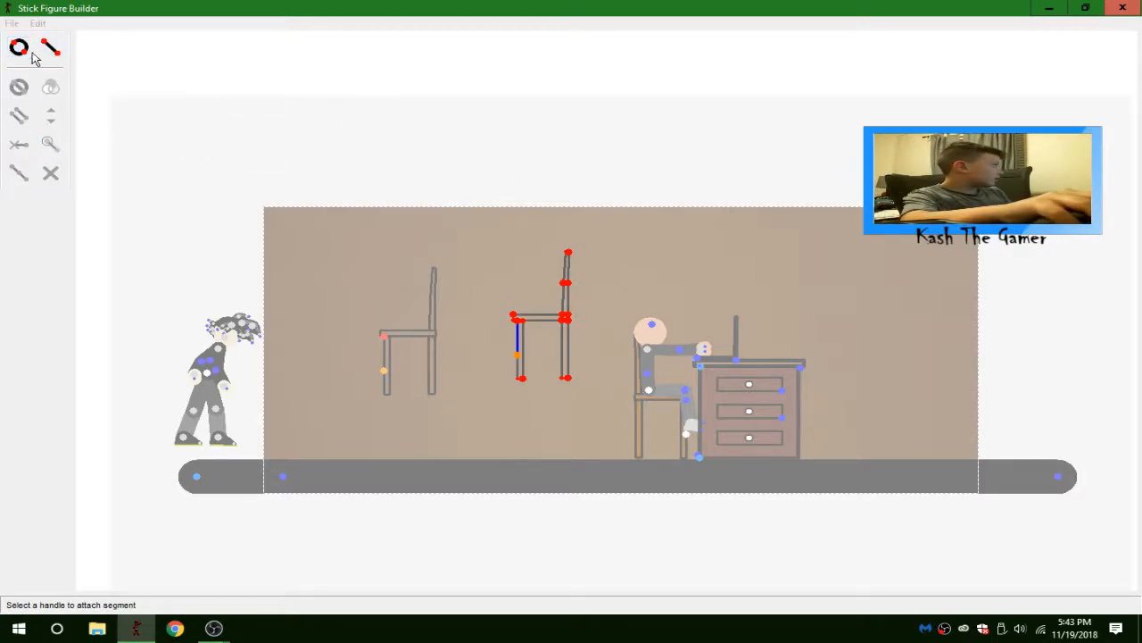
click(517, 379)
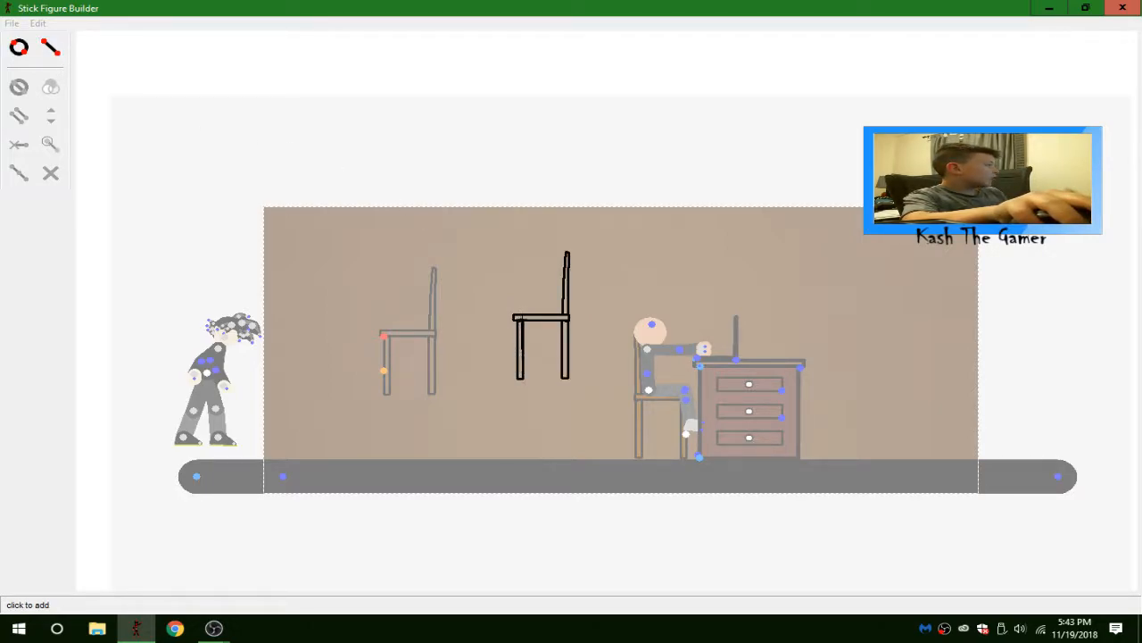
click(519, 317)
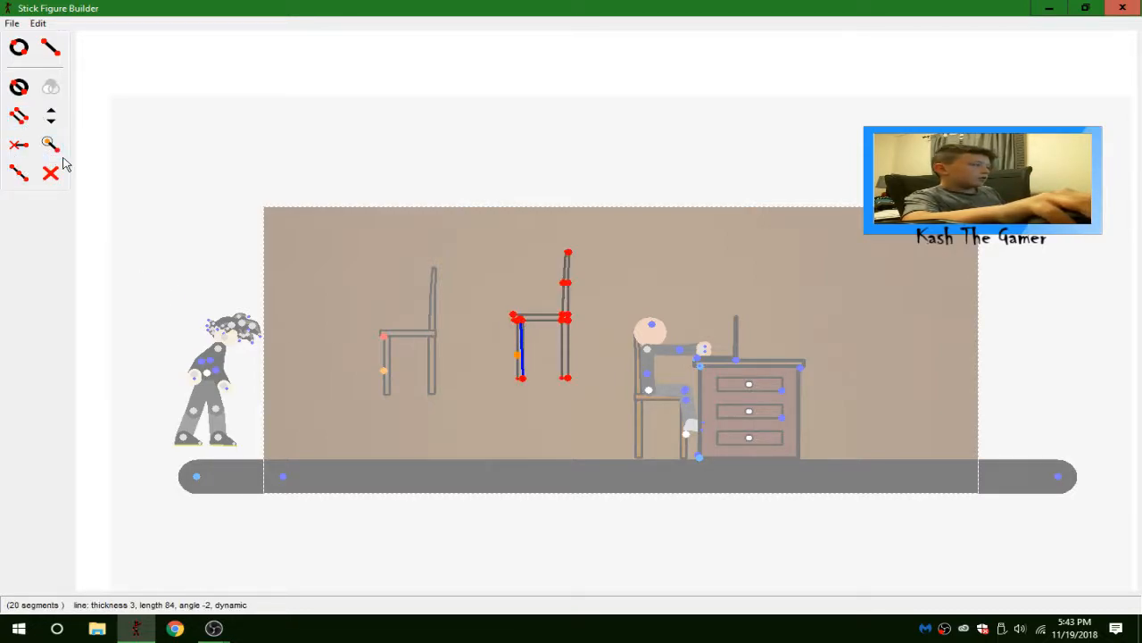
click(18, 146)
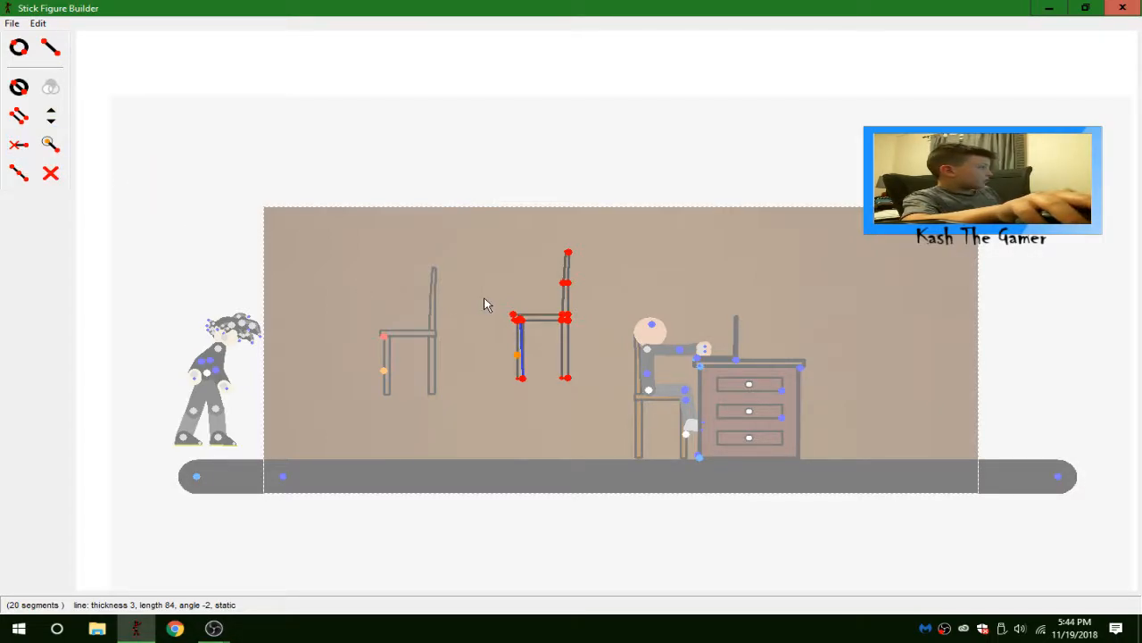
Add a second static line about 86 long inside the front leg with thickness 9, undoing the accidental rotation of the chair.
click(50, 47)
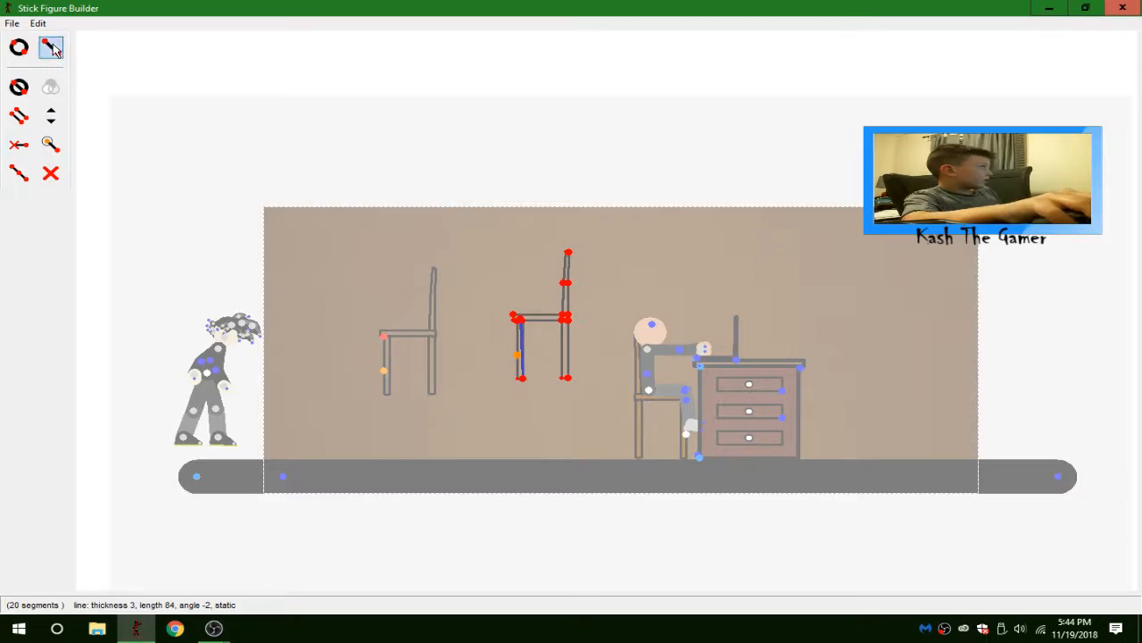
click(520, 378)
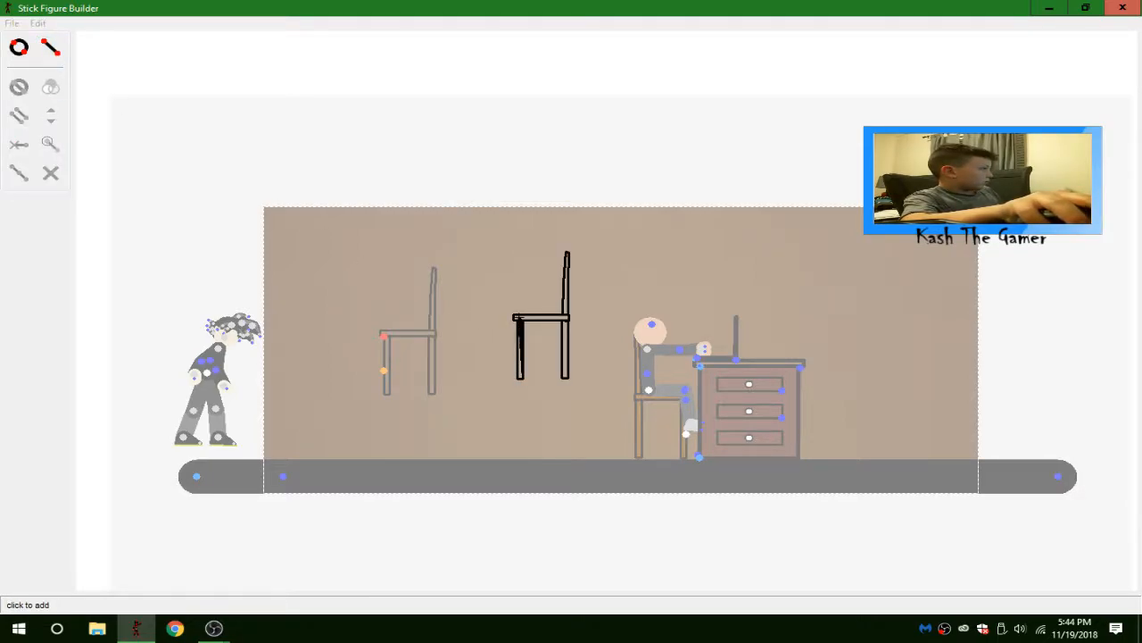
click(518, 317)
click(17, 149)
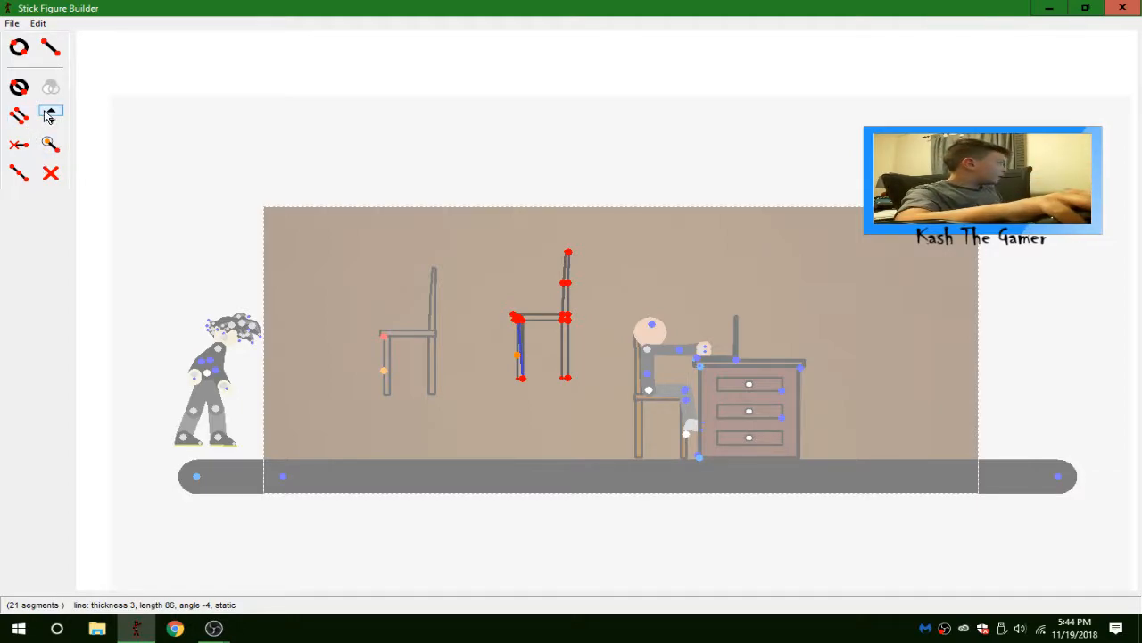
click(49, 117)
drag(523, 379, 538, 379)
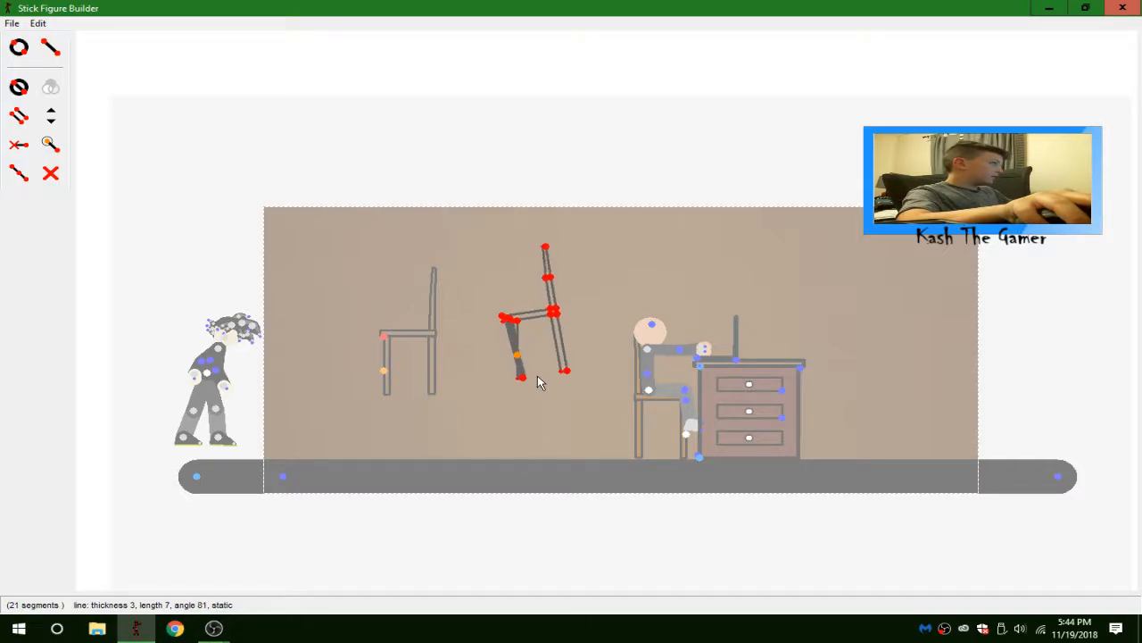
key(ctrl+z)
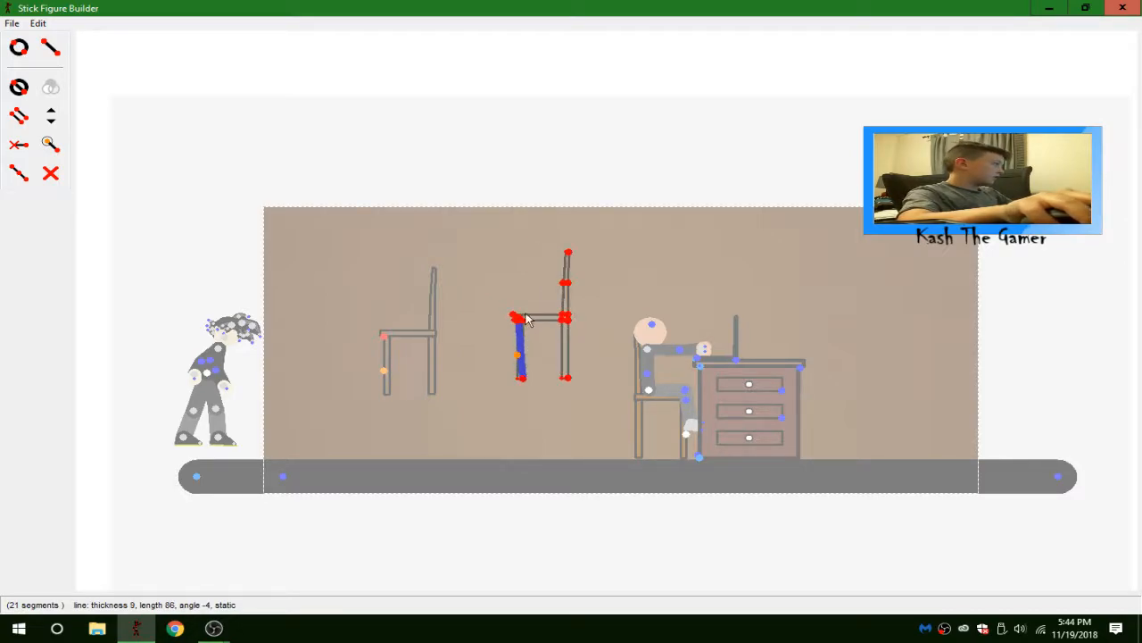
Fill the foot of the front leg with a static line about 10 long and 9 thick.
click(50, 47)
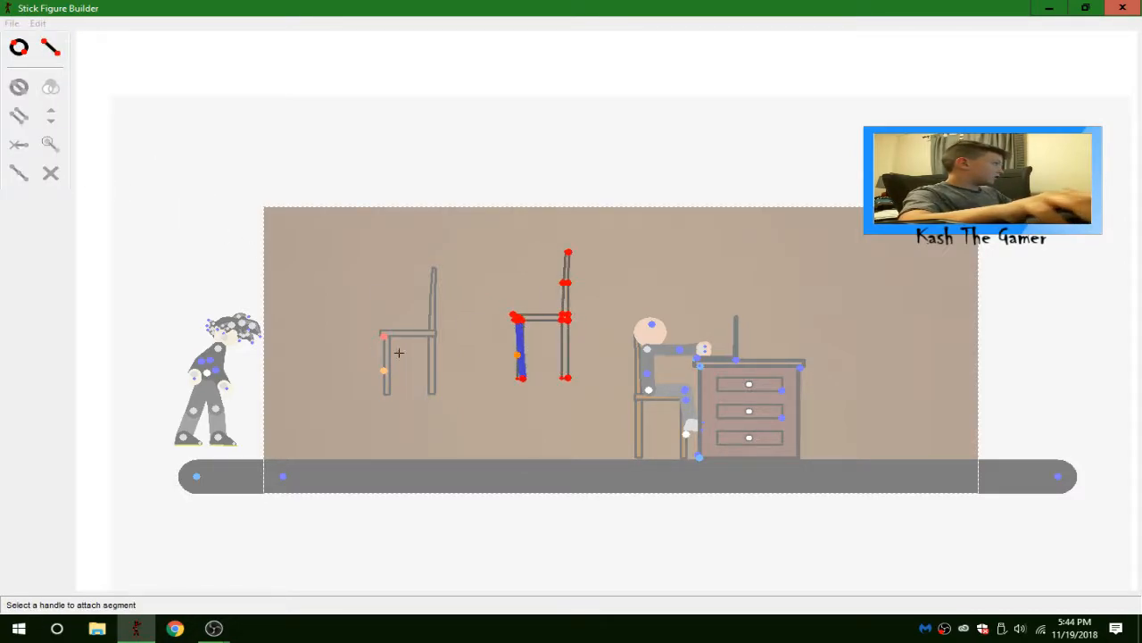
click(523, 379)
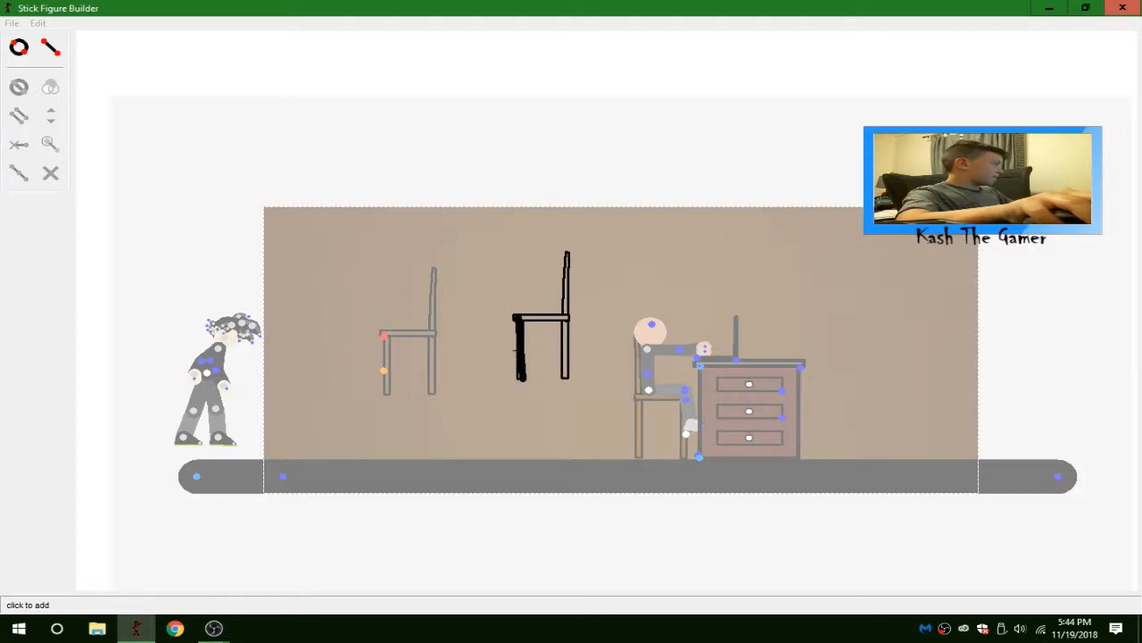
click(519, 375)
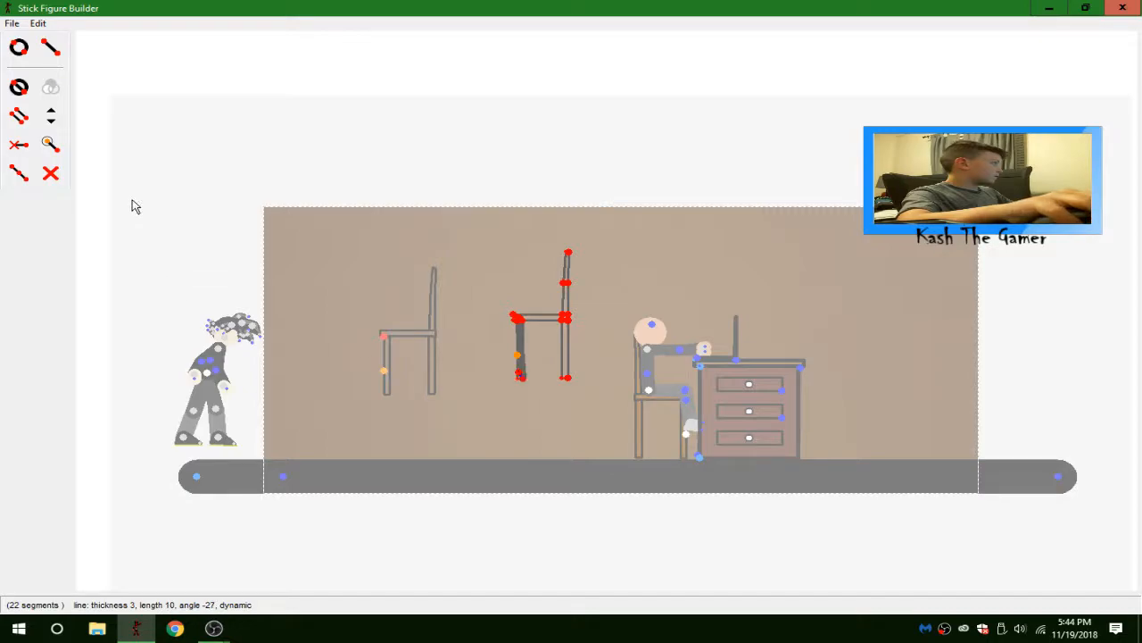
click(51, 115)
click(50, 116)
click(51, 114)
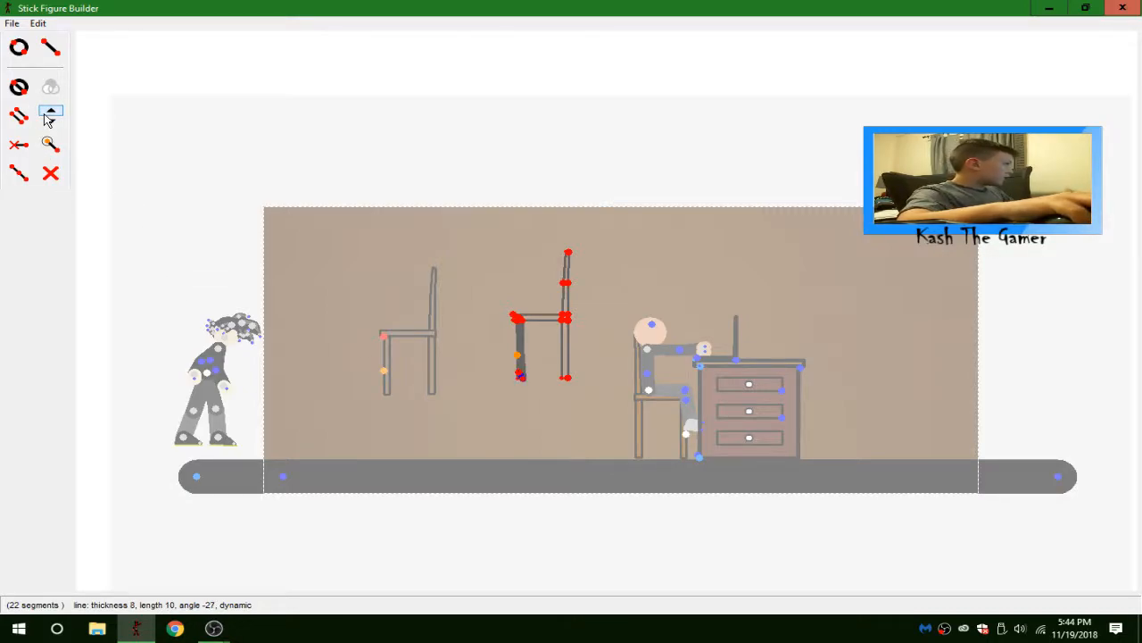
click(19, 143)
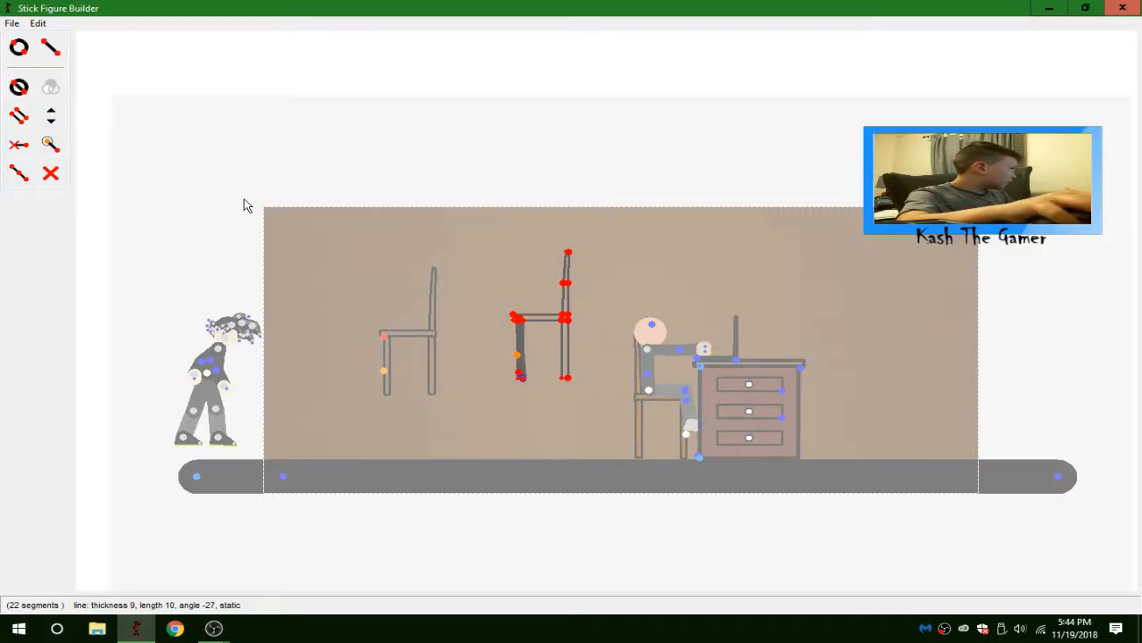
Fill the chair's seat with a static line running from the front edge to the backrest.
click(50, 47)
drag(517, 318, 569, 323)
click(19, 144)
Fill the backrest with a static vertical line about 76 long and 9 thick, rising from the seat.
click(52, 55)
click(566, 317)
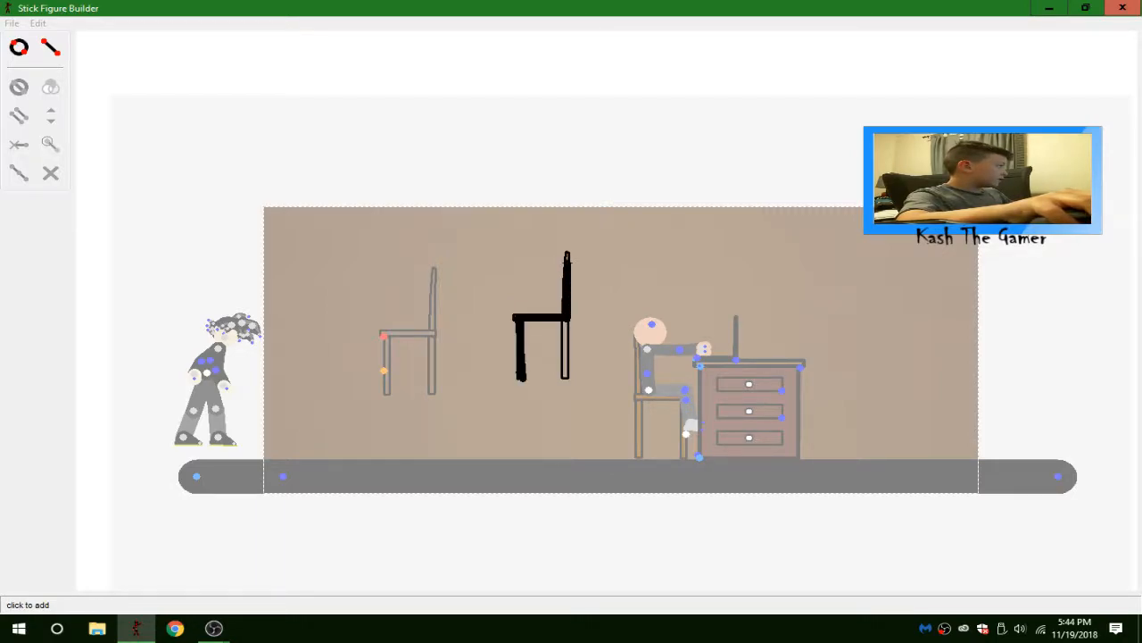
click(567, 254)
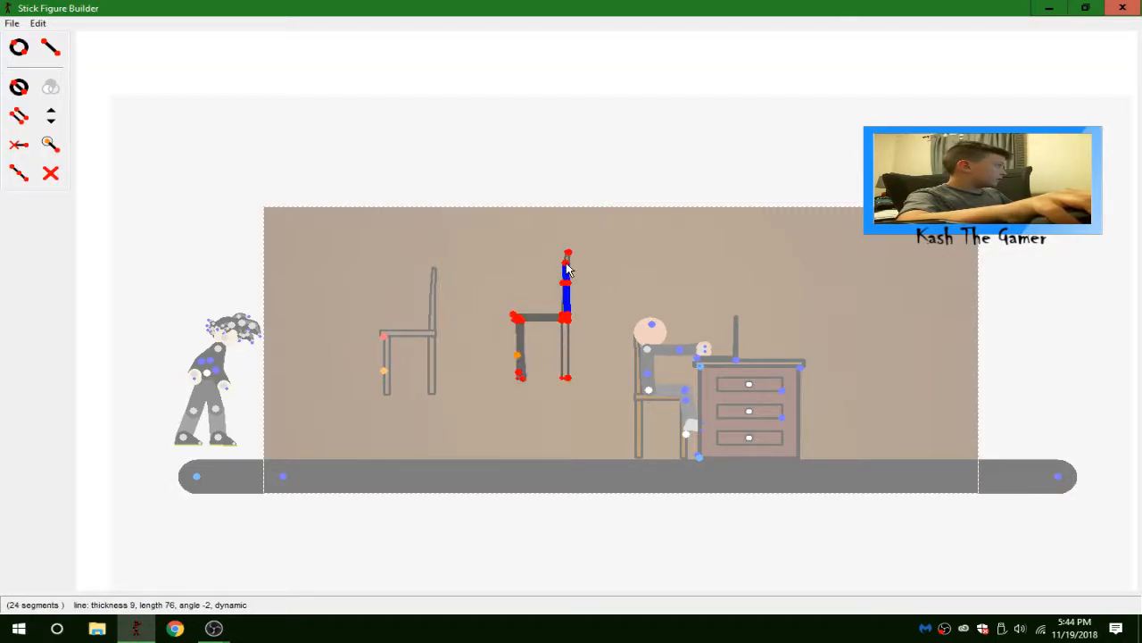
drag(567, 264, 568, 264)
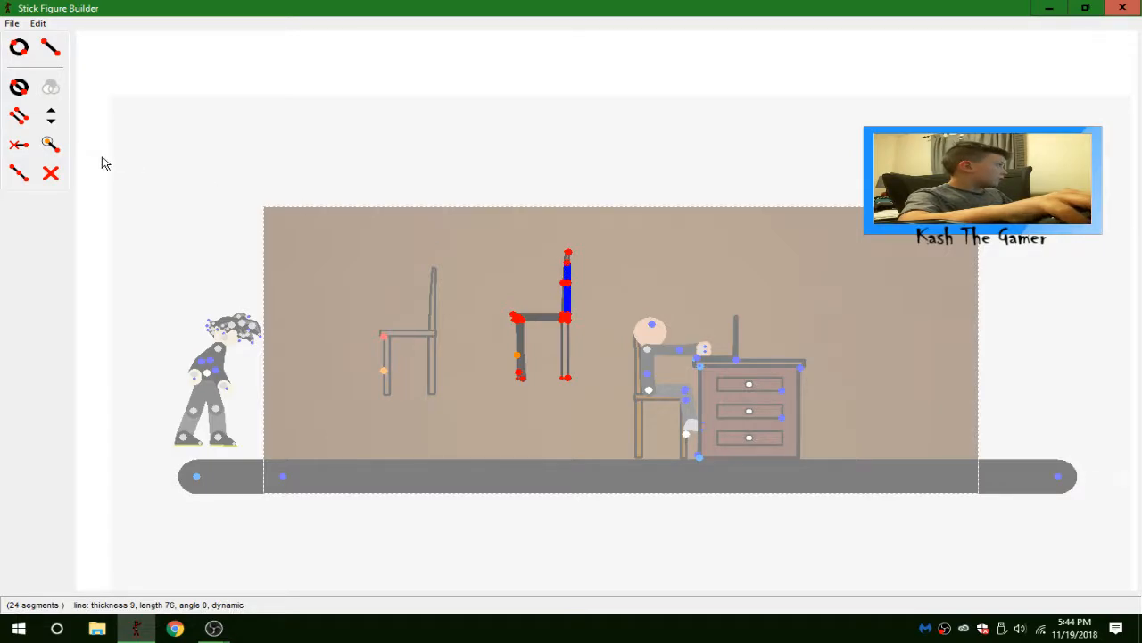
key(s)
Fill the rear leg with a line about 80 long and 9 thick, and add a short line at the leg's upper end.
click(50, 47)
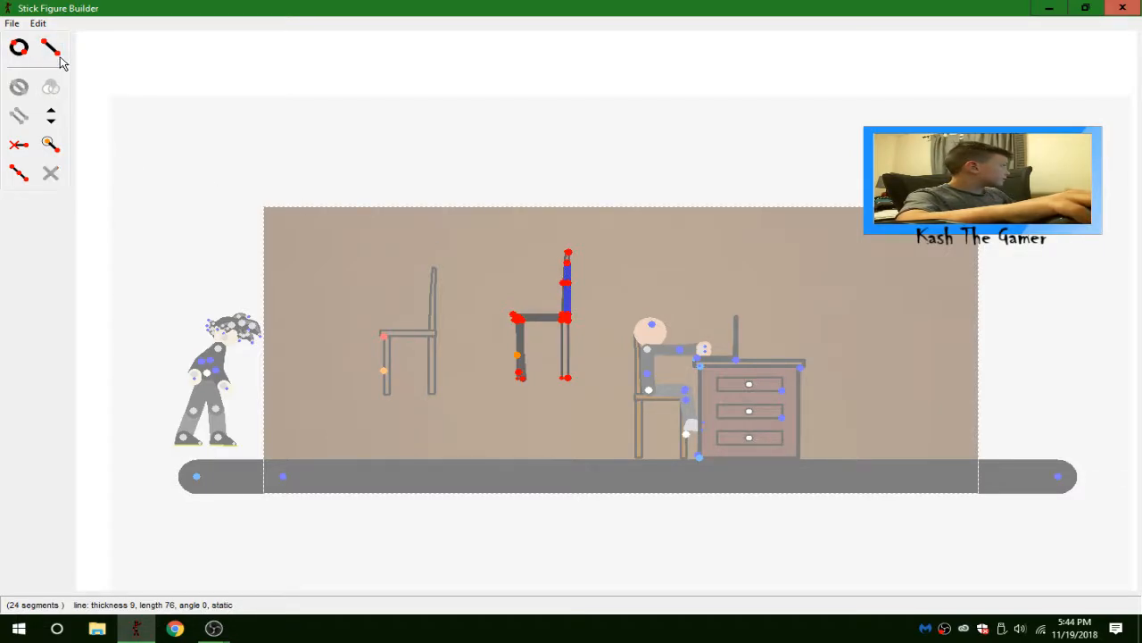
click(564, 319)
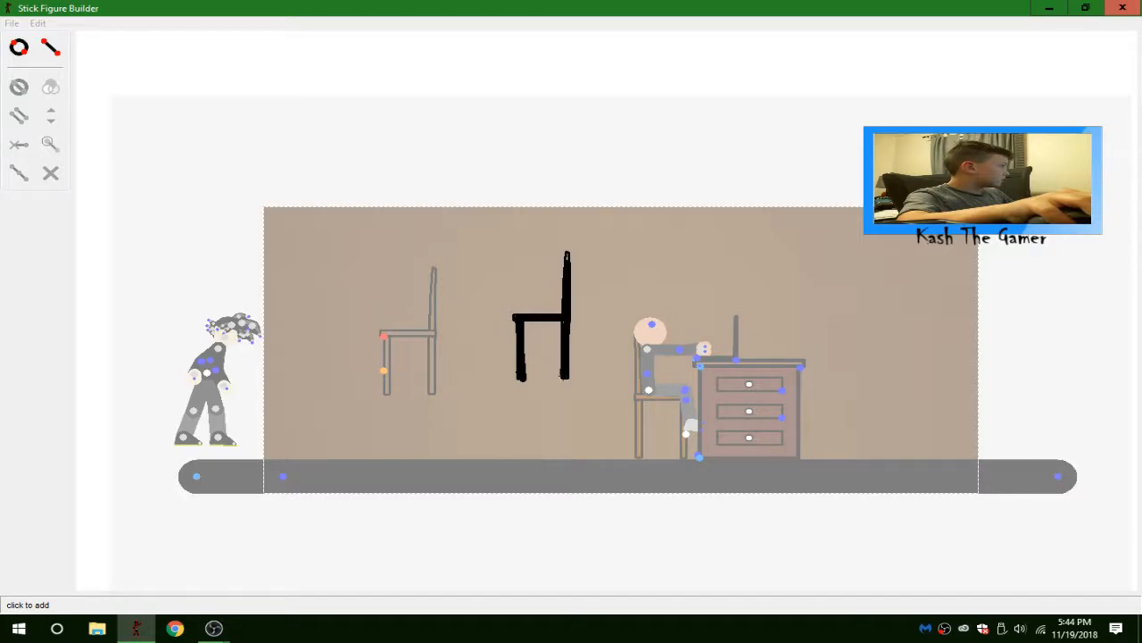
click(565, 376)
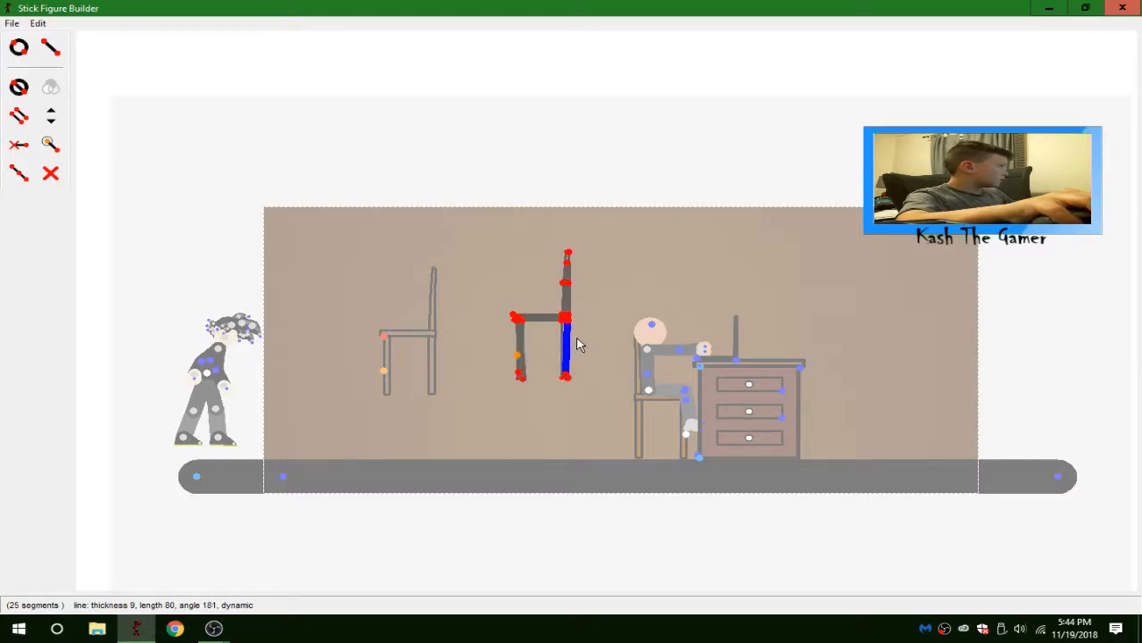
click(50, 47)
click(565, 319)
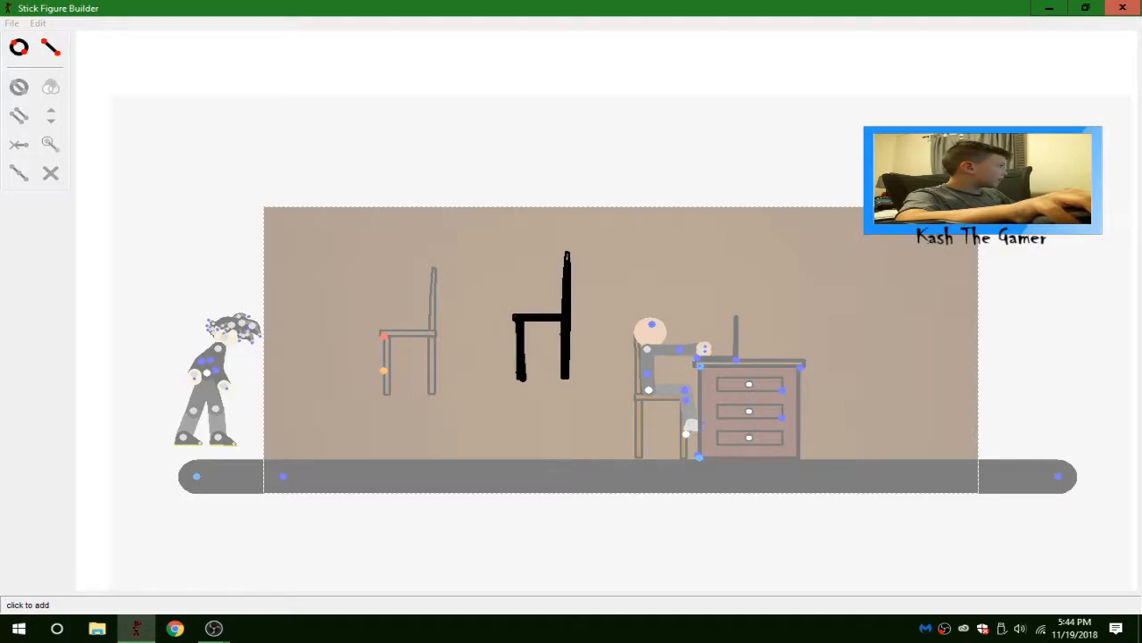
click(566, 253)
Fill the tip of the backrest with a line about 12 long and 8 thick, and the seat's front corner with one about 3 long.
click(50, 47)
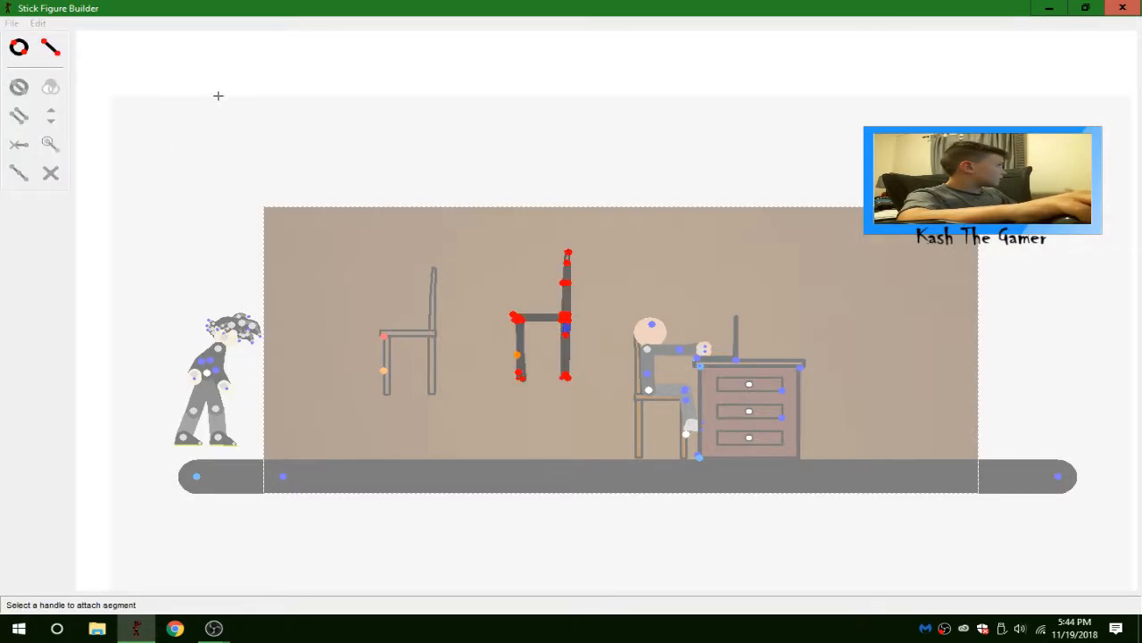
click(566, 257)
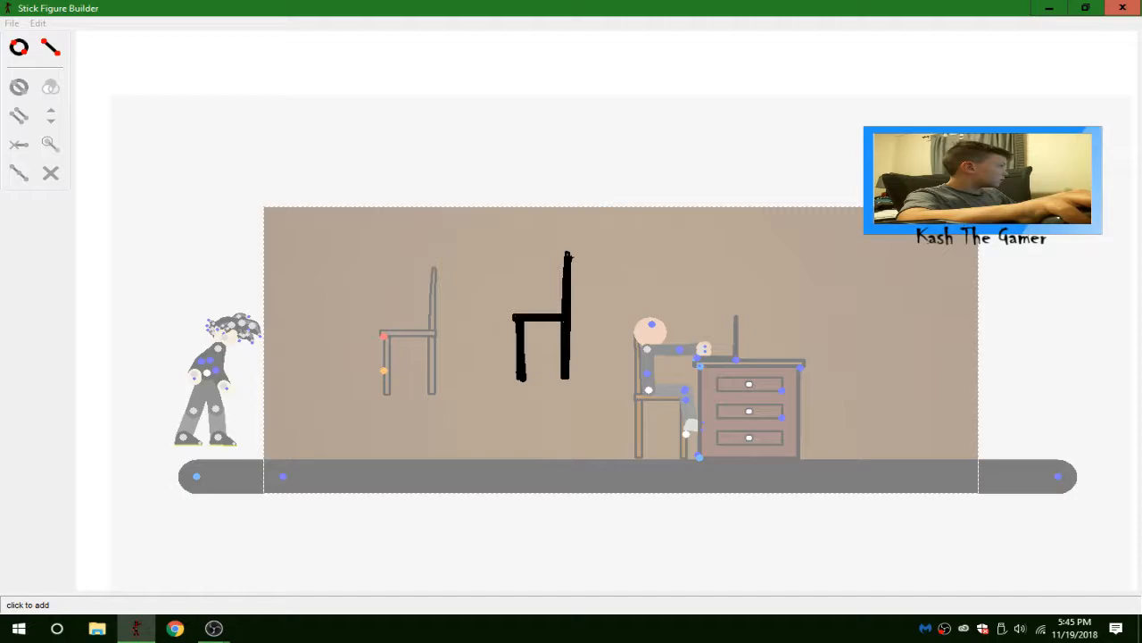
click(567, 250)
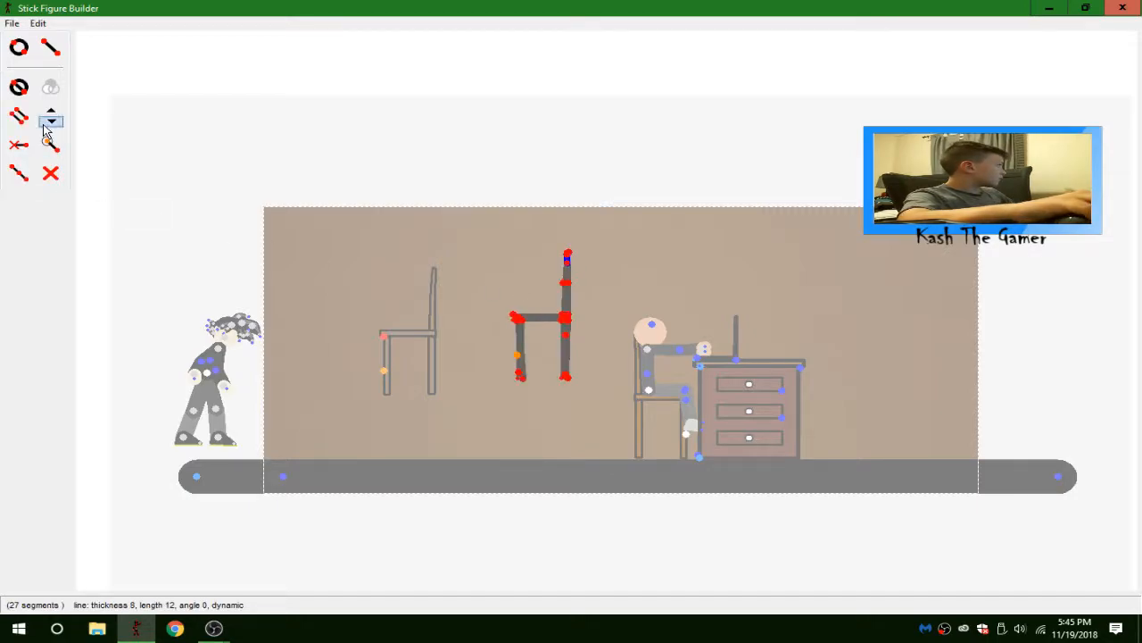
click(50, 47)
click(518, 317)
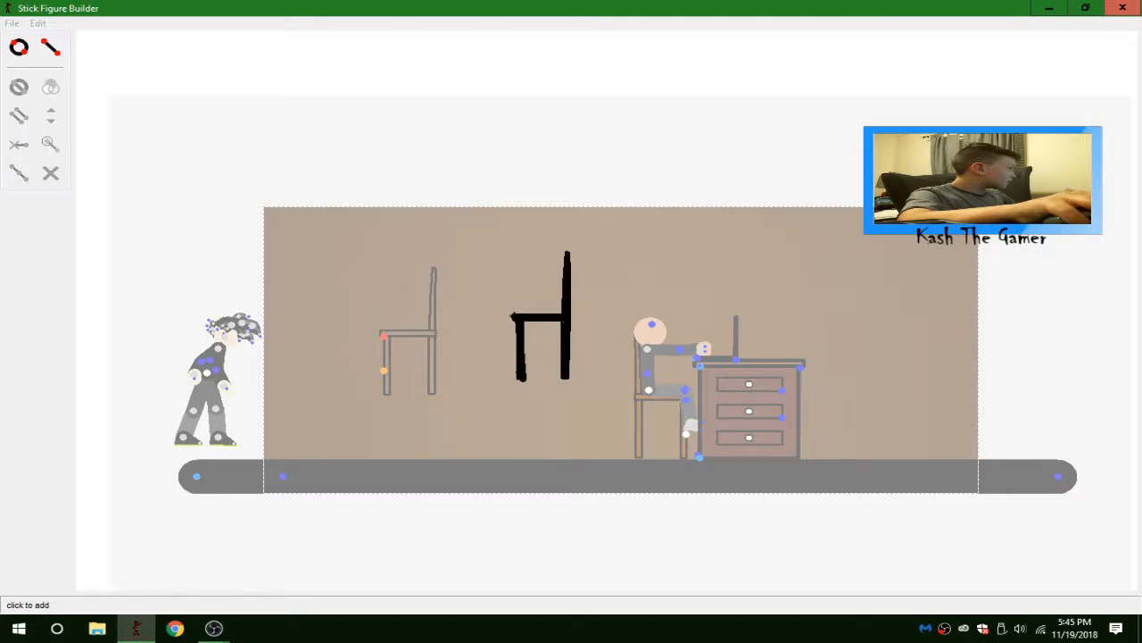
click(524, 377)
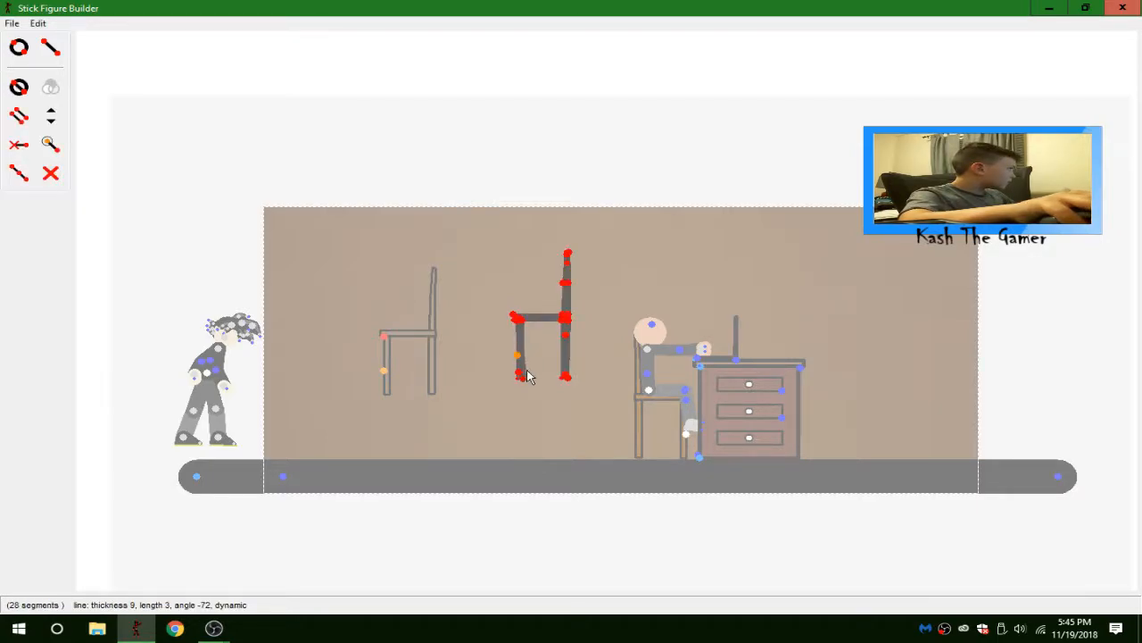
Replace the short line at the lower end of the chair fill's front leg with one about 8 long and 3 thick.
mouse_move(523, 377)
mouse_down()
mouse_move(551, 387)
mouse_move(522, 385)
mouse_move(532, 376)
mouse_move(520, 367)
mouse_move(522, 379)
mouse_move(531, 364)
mouse_move(515, 368)
mouse_move(516, 397)
mouse_move(522, 365)
mouse_move(540, 373)
mouse_up()
key(Delete)
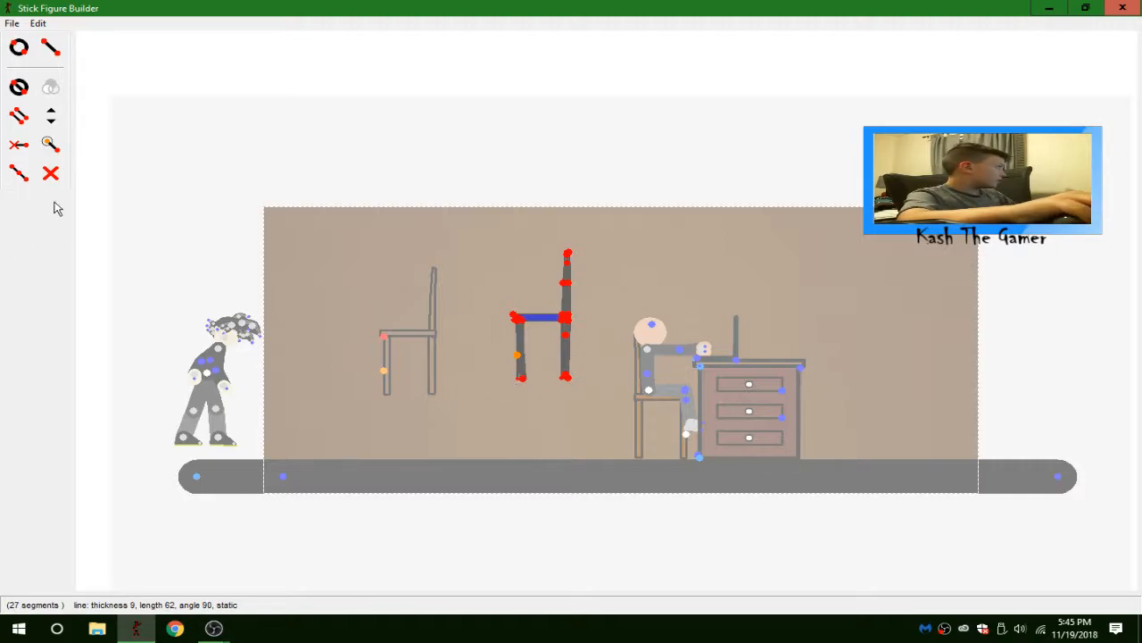
click(50, 48)
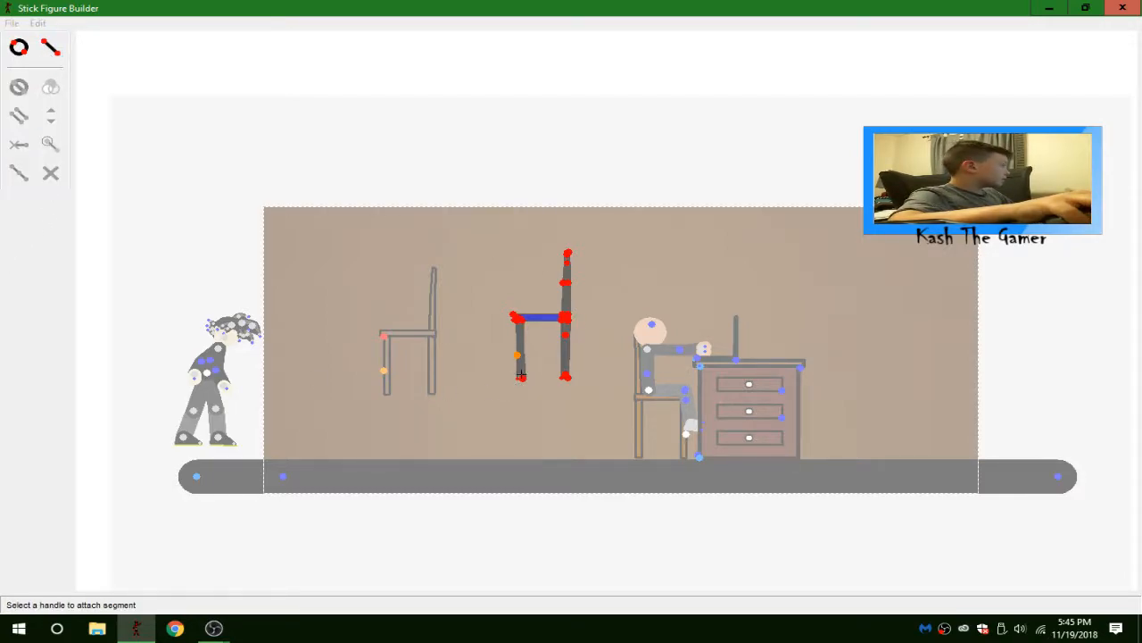
mouse_move(521, 378)
mouse_down()
mouse_move(518, 369)
mouse_move(525, 377)
mouse_up()
key(Delete)
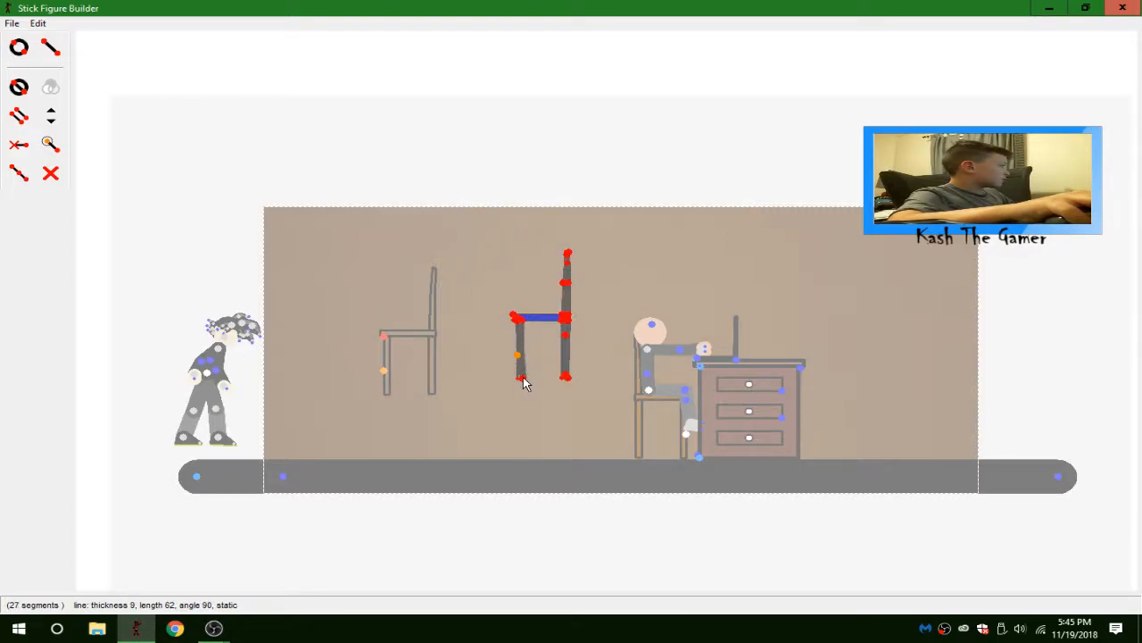
click(50, 48)
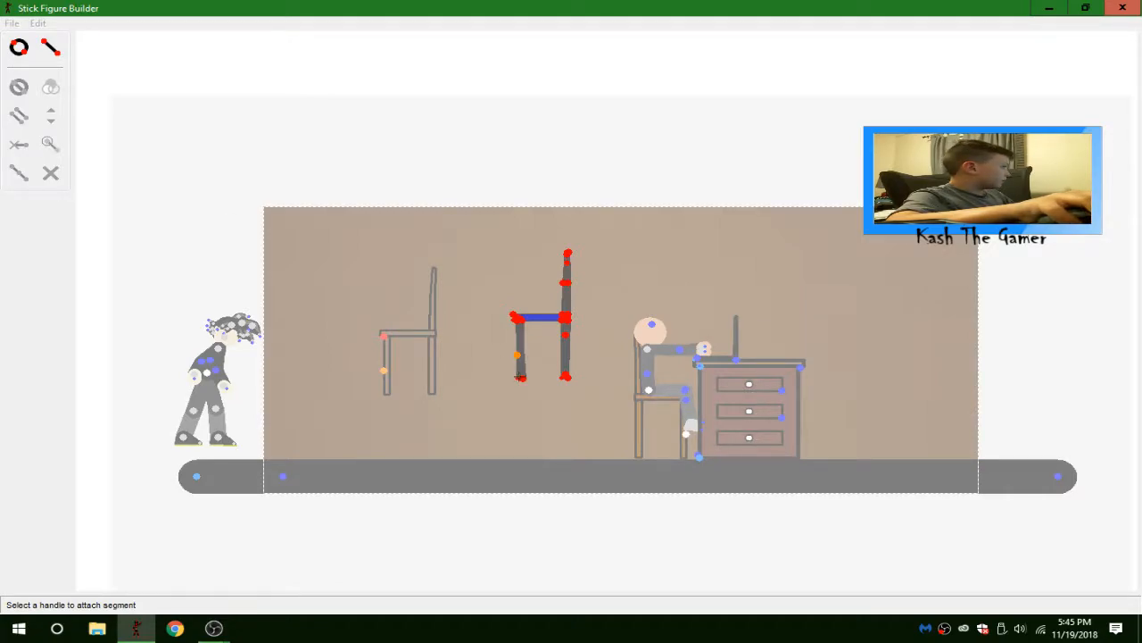
click(520, 375)
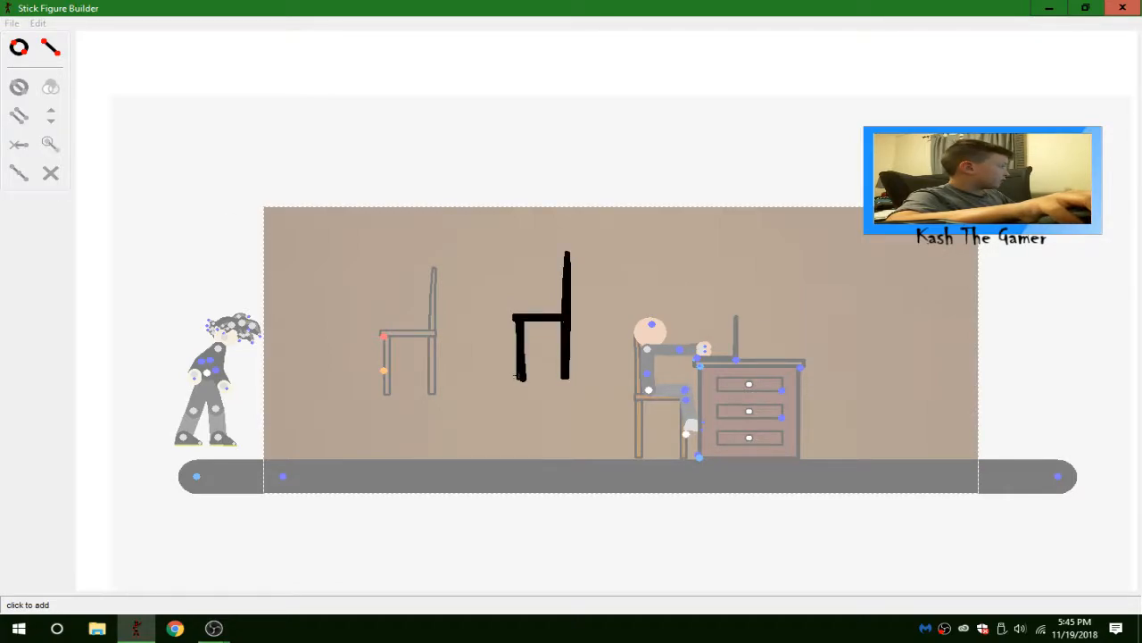
click(521, 375)
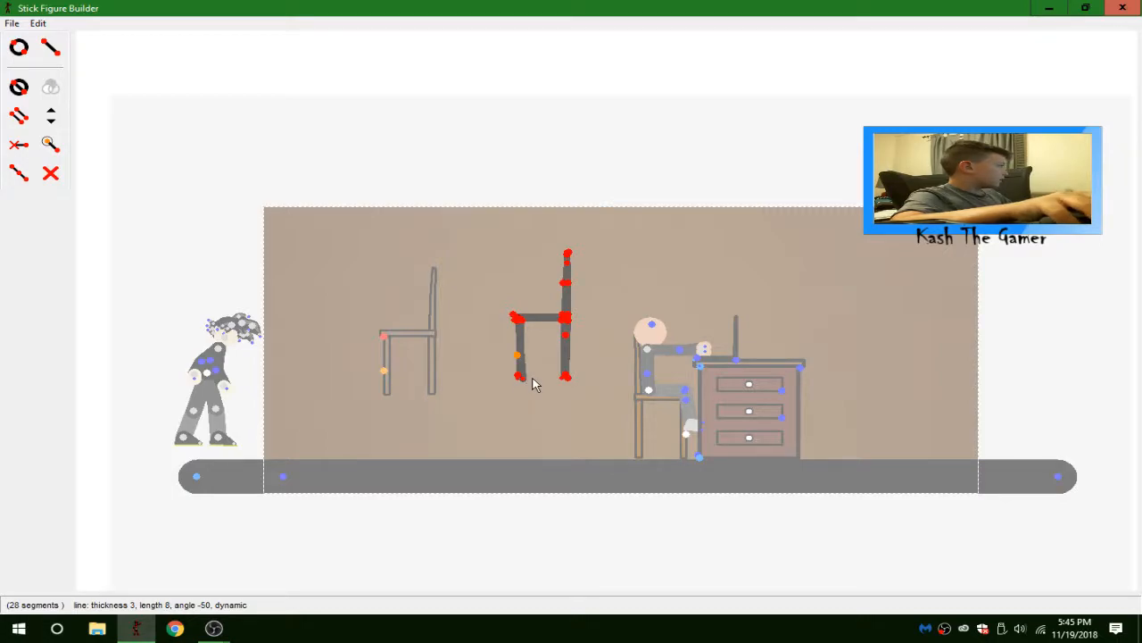
Add the finished fill figure to the animation under the name "Chair Fll 2".
click(11, 23)
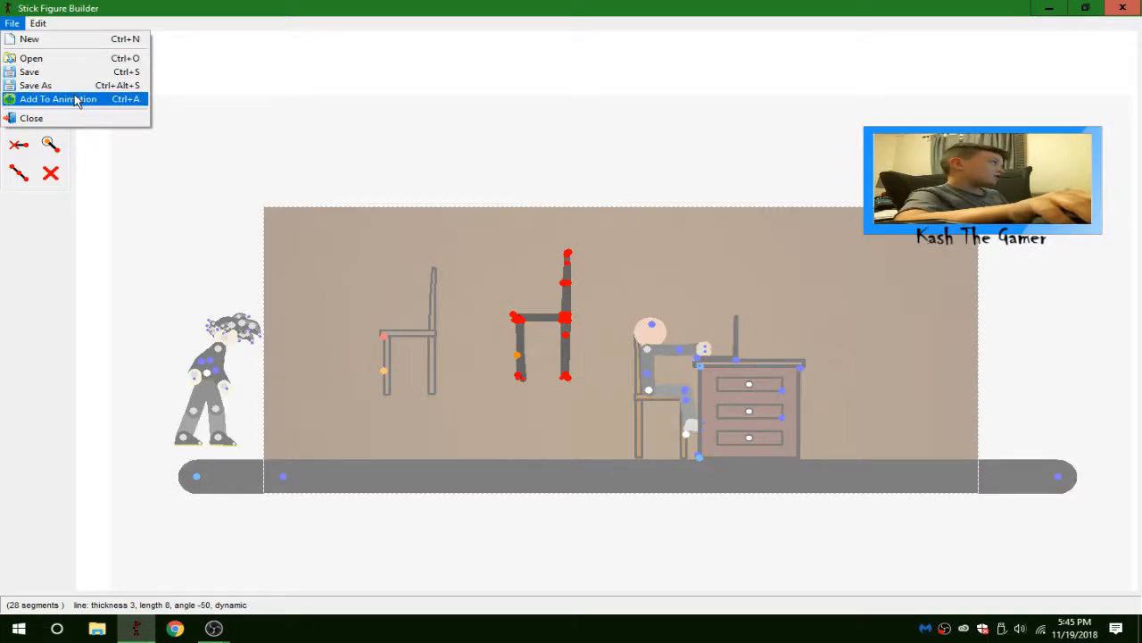
click(77, 100)
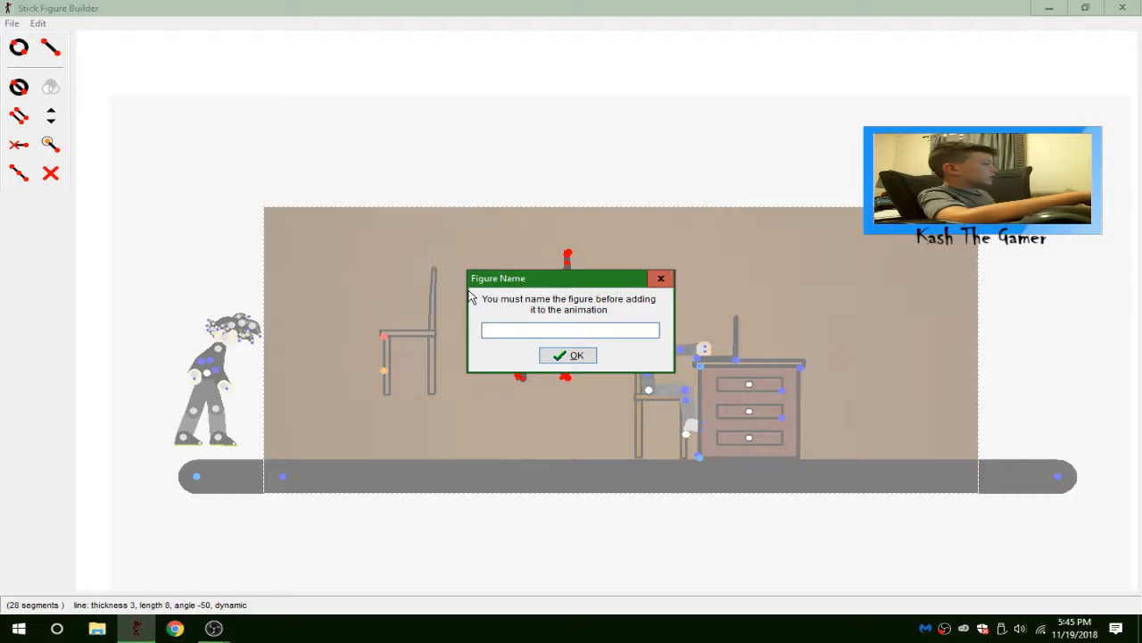
text(Chair Fll 2)
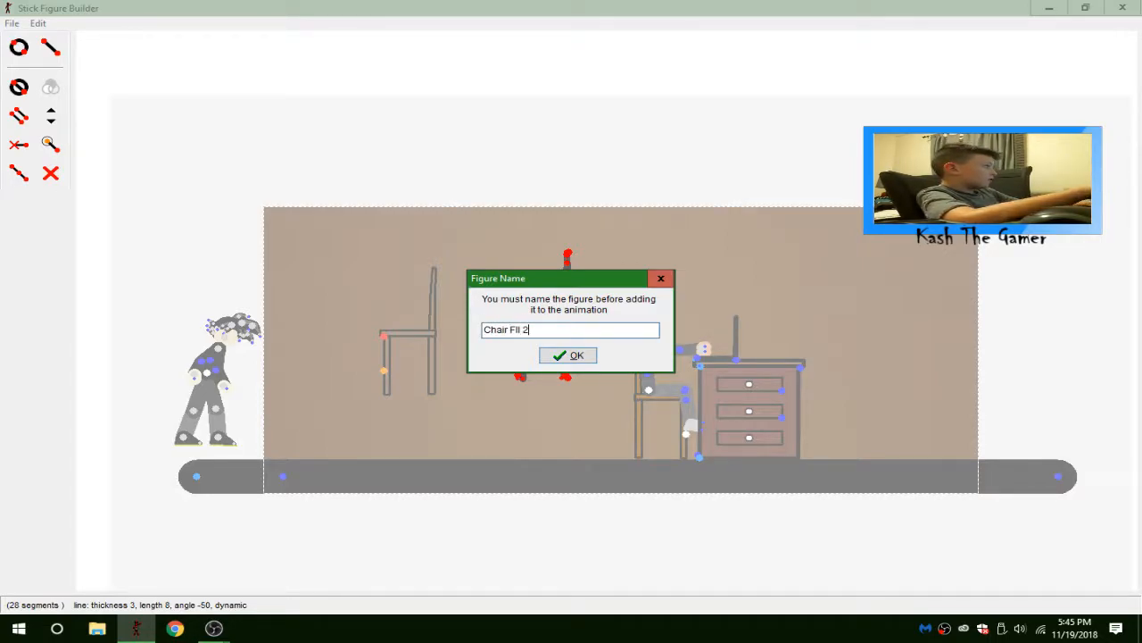
key(Return)
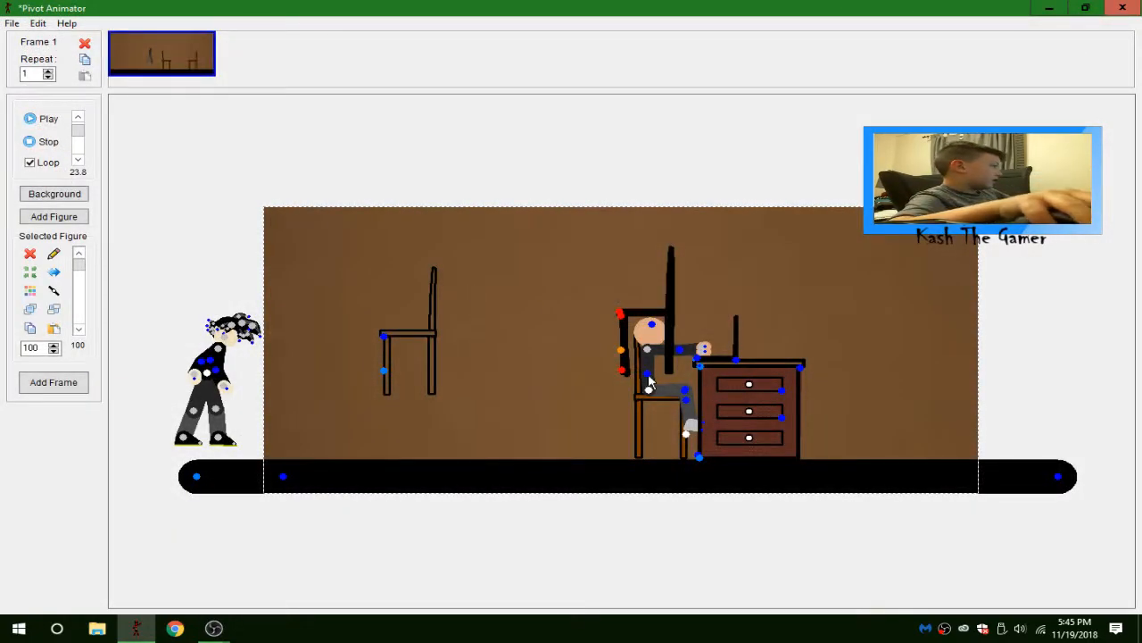
Move the new chair fill from the seated figure to beside the empty second chair, and delete that chair's outline.
drag(621, 351, 382, 374)
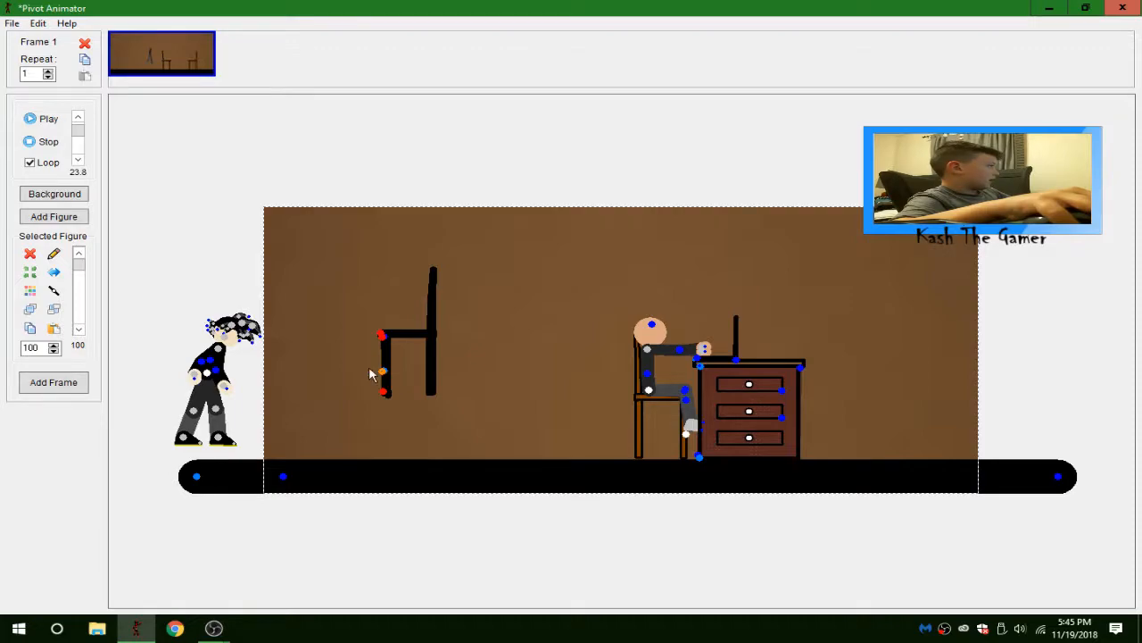
drag(382, 380, 425, 369)
click(384, 371)
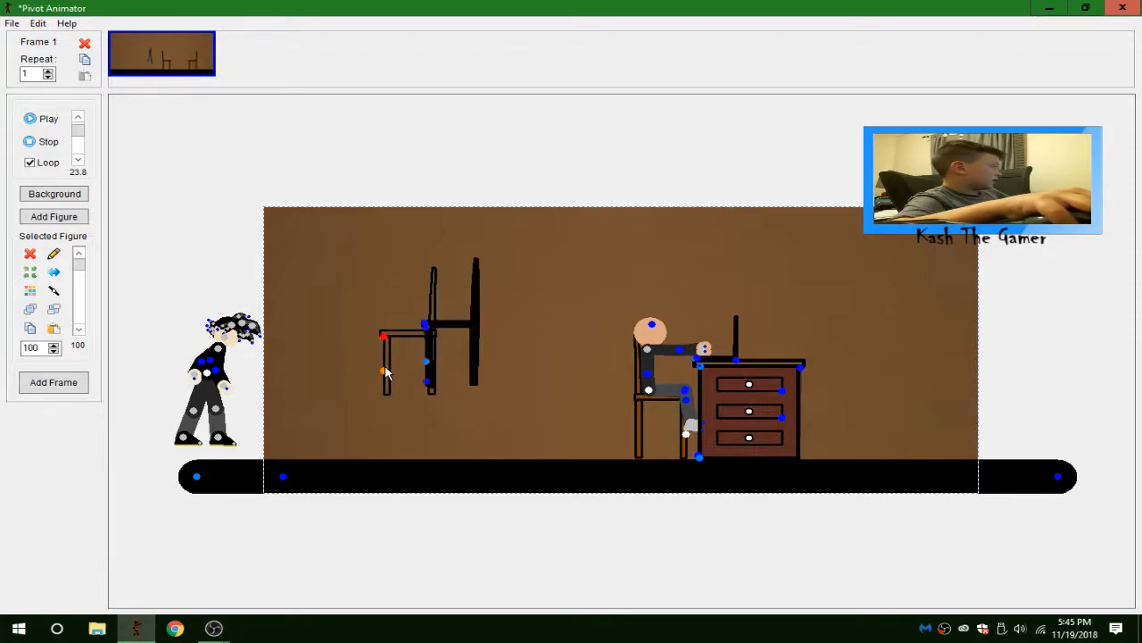
key(Delete)
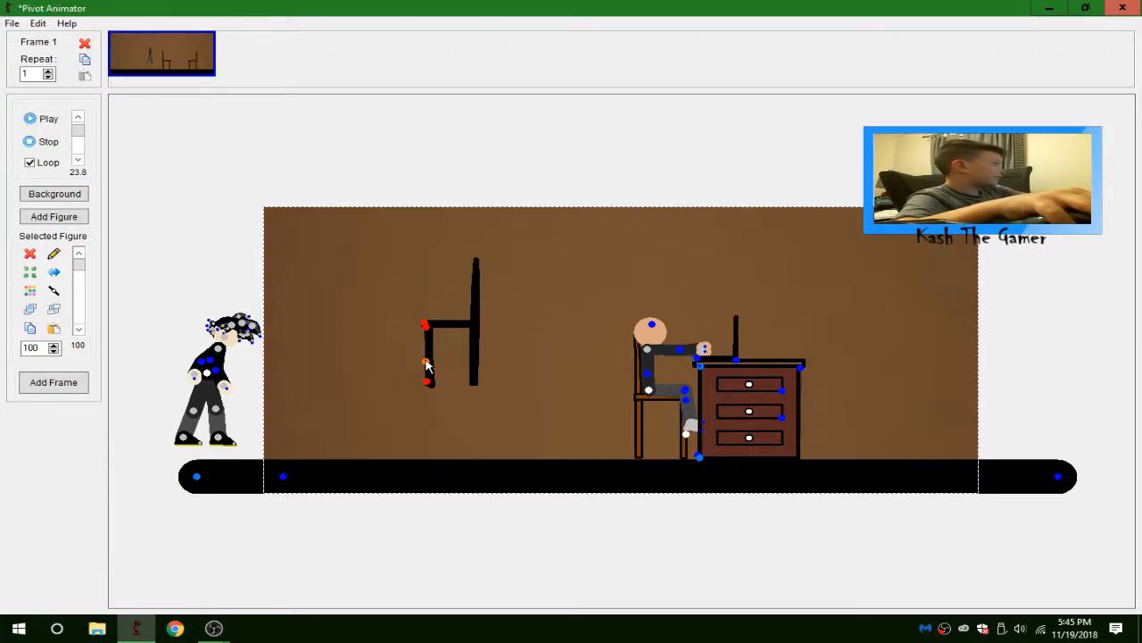
Color the chair fill with the dark reddish-brown custom color that matches the desk.
click(30, 290)
click(621, 297)
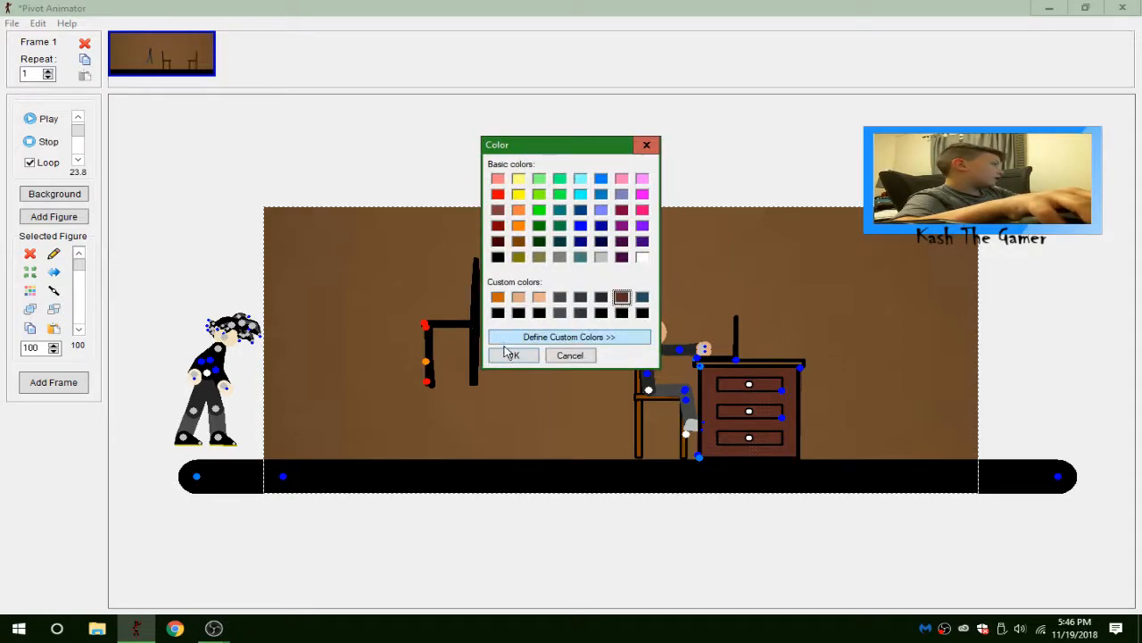
click(513, 356)
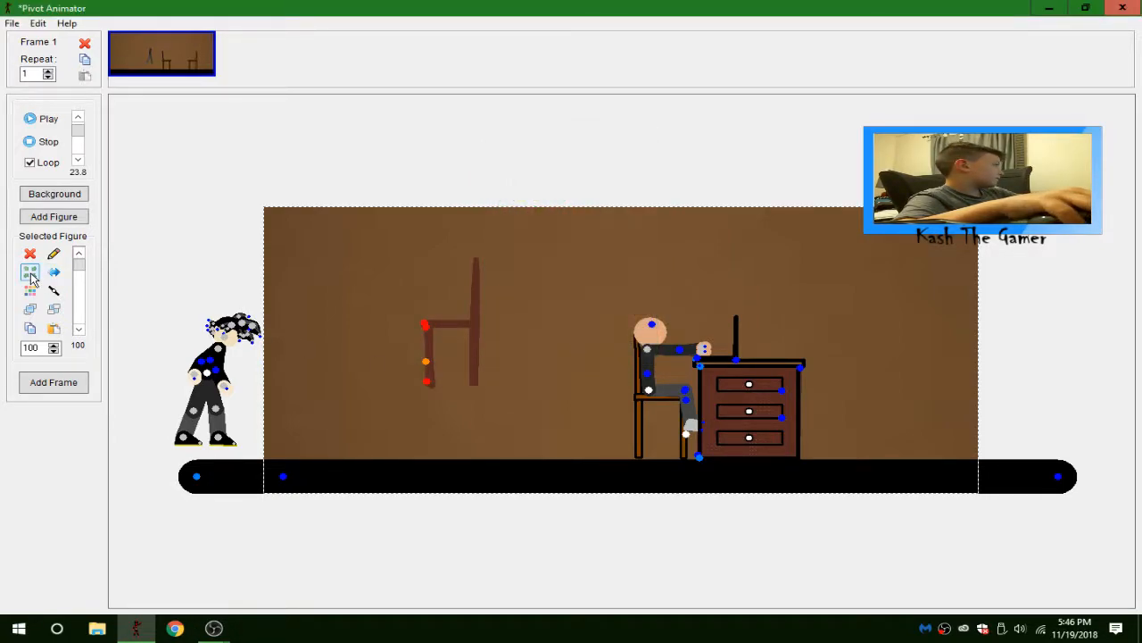
Add a new "Chair" outline figure and join it to the front-leg handle of the brown chair fill.
click(67, 219)
scroll(538, 339, down, 10)
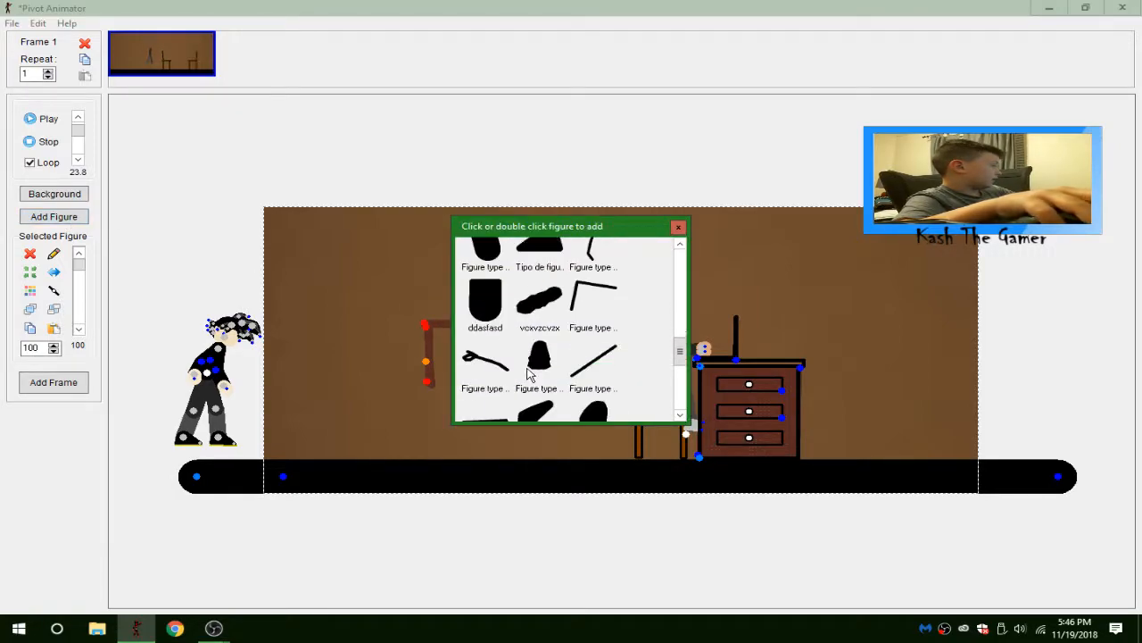
click(495, 351)
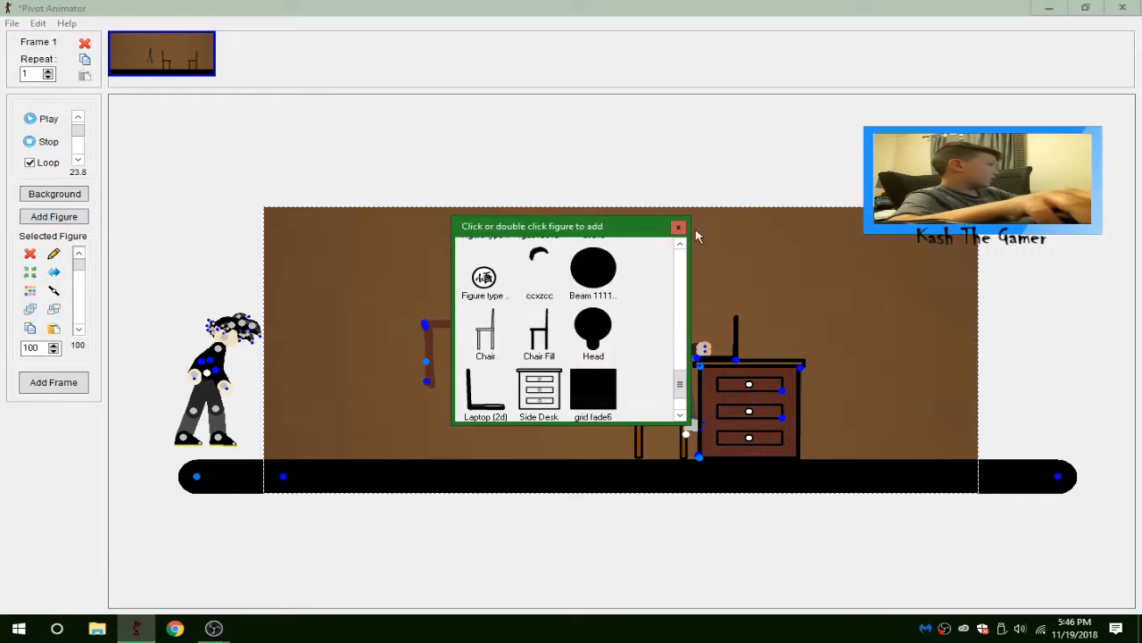
click(678, 226)
click(54, 290)
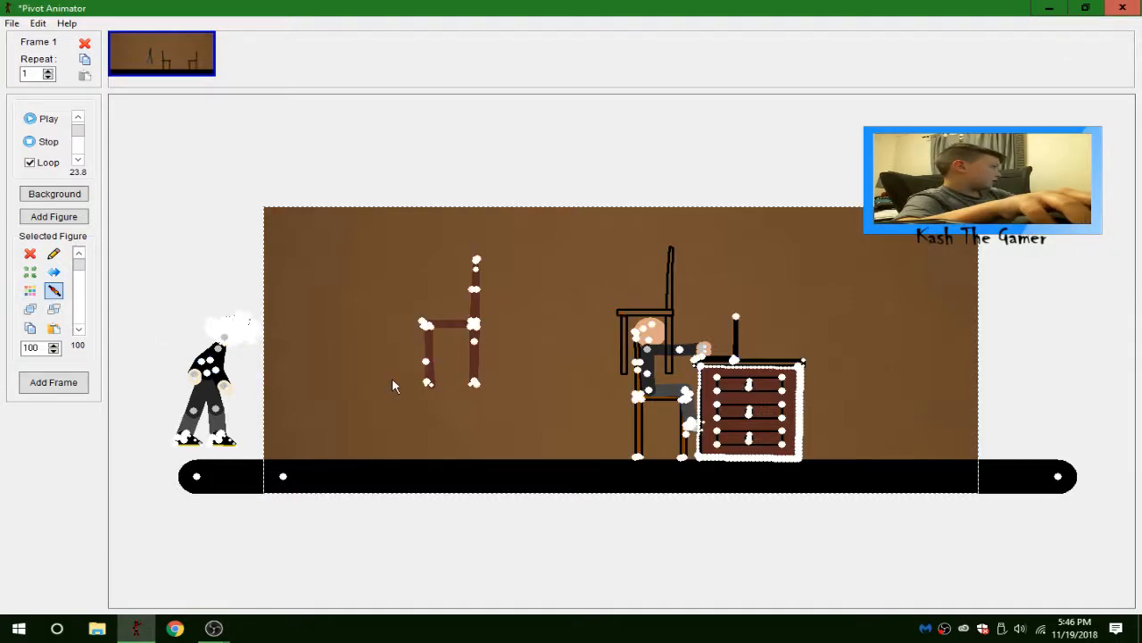
click(426, 363)
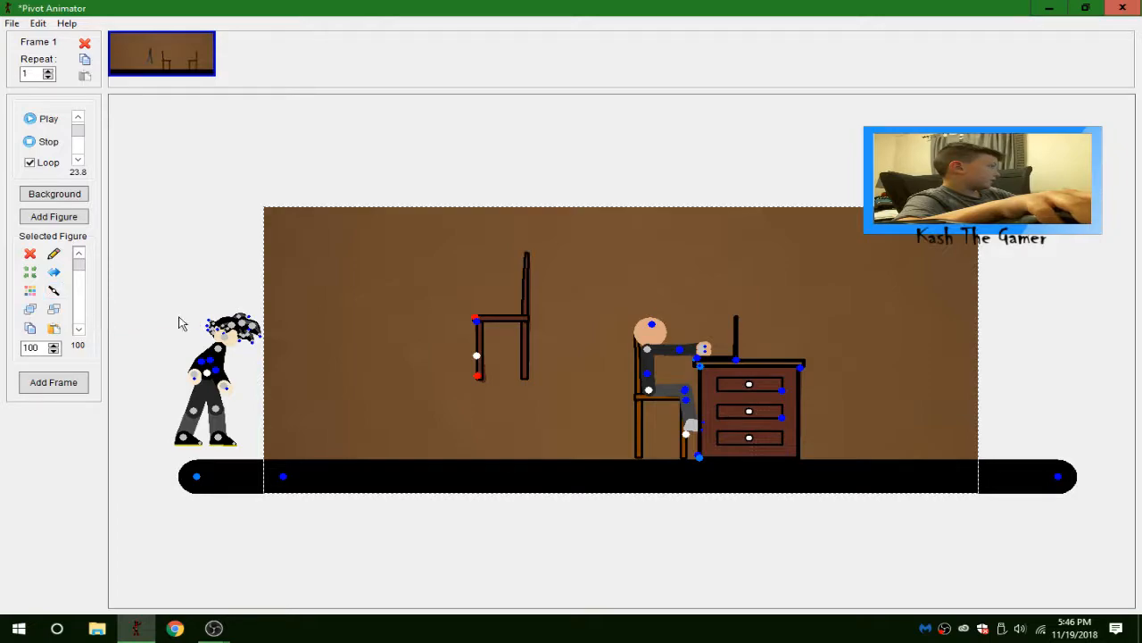
Shift the joined second chair slightly toward the desk, and delete its outline and fill.
drag(477, 355, 494, 355)
drag(435, 410, 549, 339)
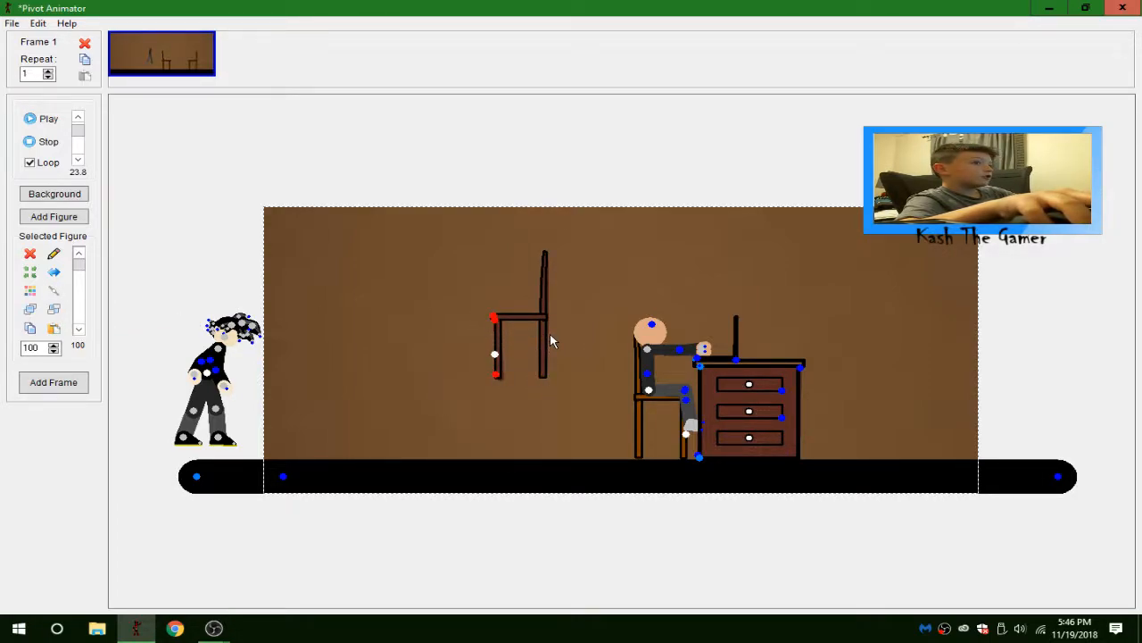
key(Delete)
click(712, 360)
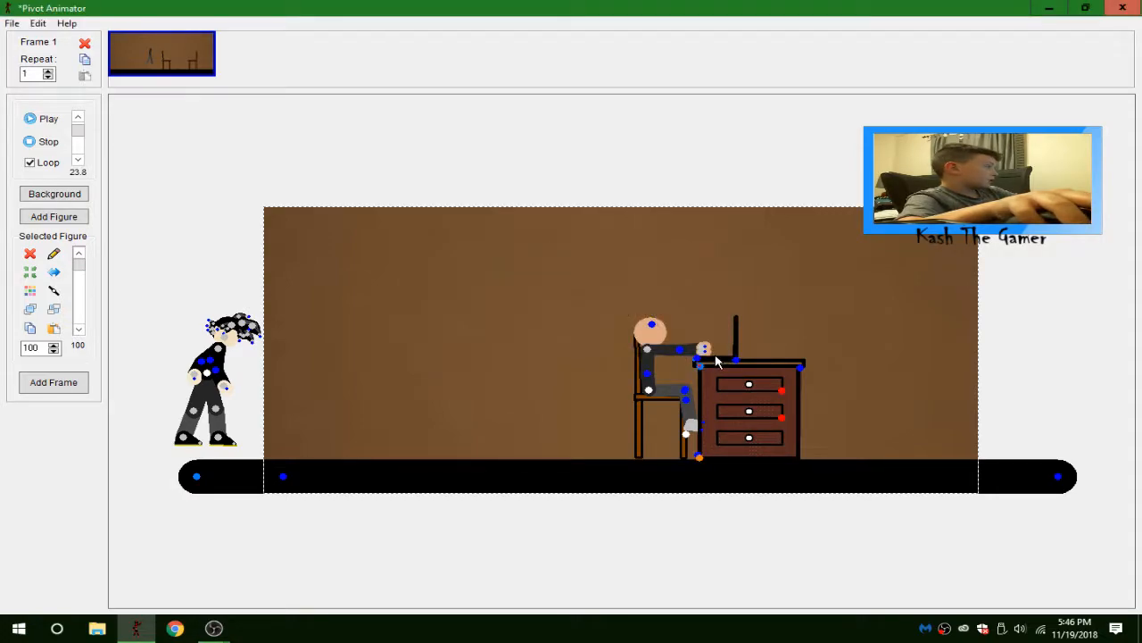